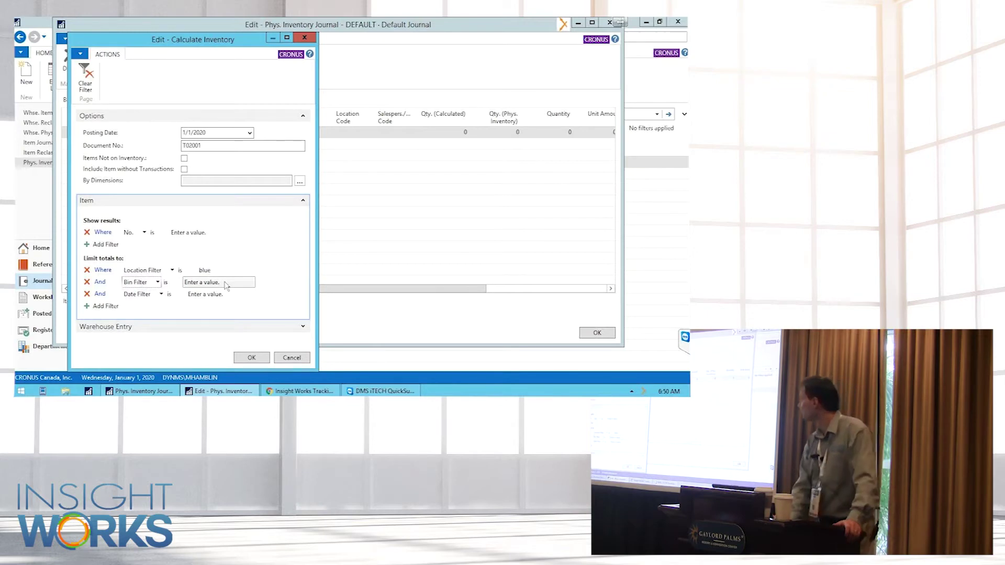
Step: Calculate inventory for location blue, including items not on inventory and items without transactions
{"action": "left_click", "coordinate": [184, 158]}
{"action": "left_click", "coordinate": [184, 169]}
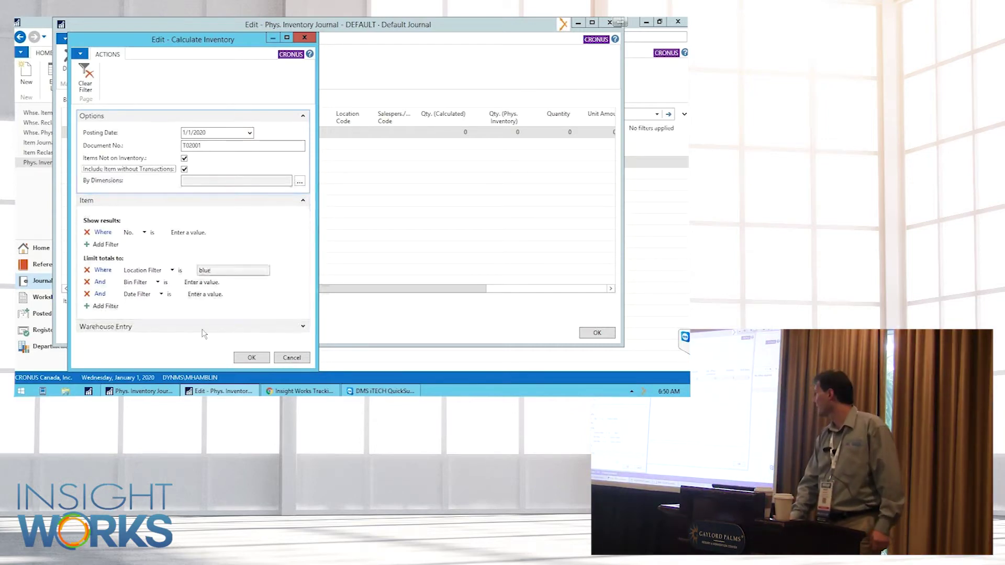
{"action": "left_click", "coordinate": [251, 357]}
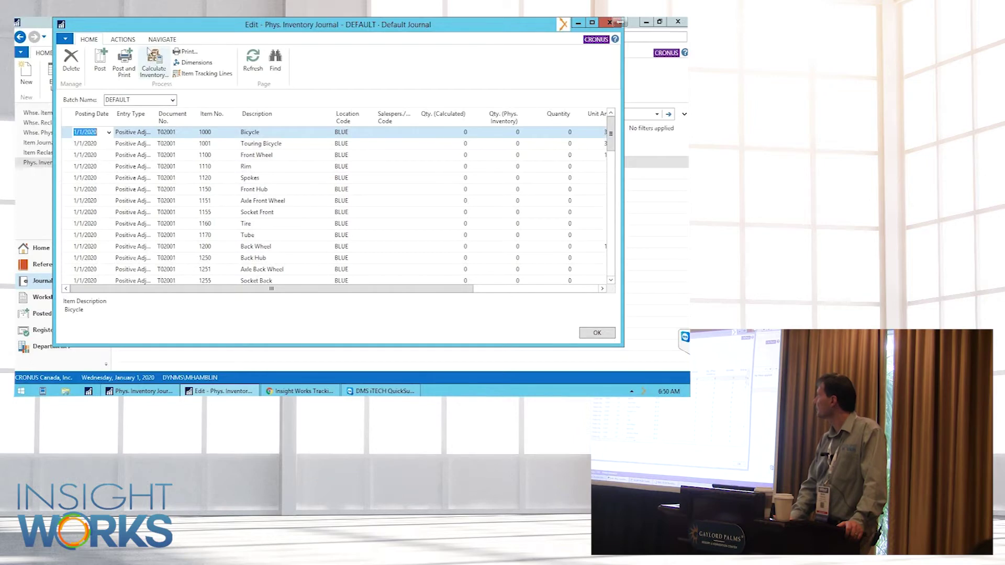
Step: Review the print options of the Phys. Inventory List and close them without printing
{"action": "left_click", "coordinate": [185, 52]}
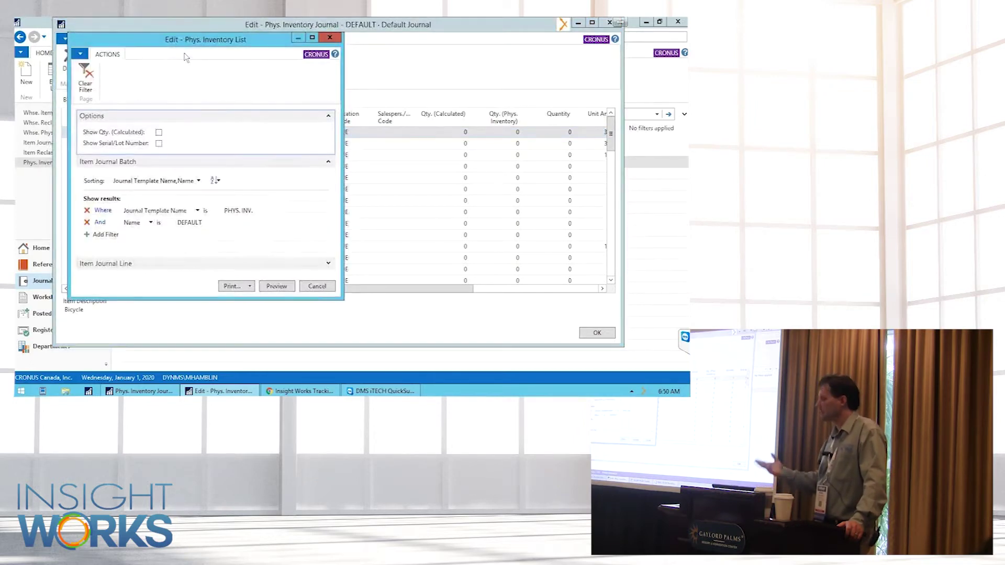
{"action": "key", "text": "Escape"}
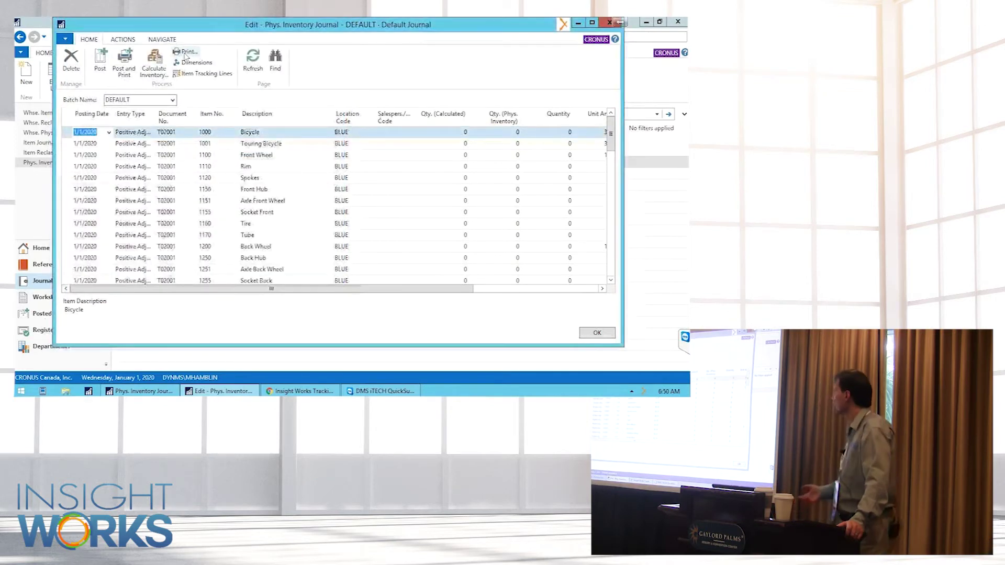
Step: Set the physical inventory quantities to 34 for Bicycle, 5 for Touring Bicycle and 67 for Front Wheel
{"action": "key", "text": "Tab"}
{"action": "key", "text": "Tab"}
{"action": "key", "text": "Tab"}
{"action": "key", "text": "Tab"}
{"action": "key", "text": "Tab"}
{"action": "key", "text": "Tab"}
{"action": "key", "text": "Tab"}
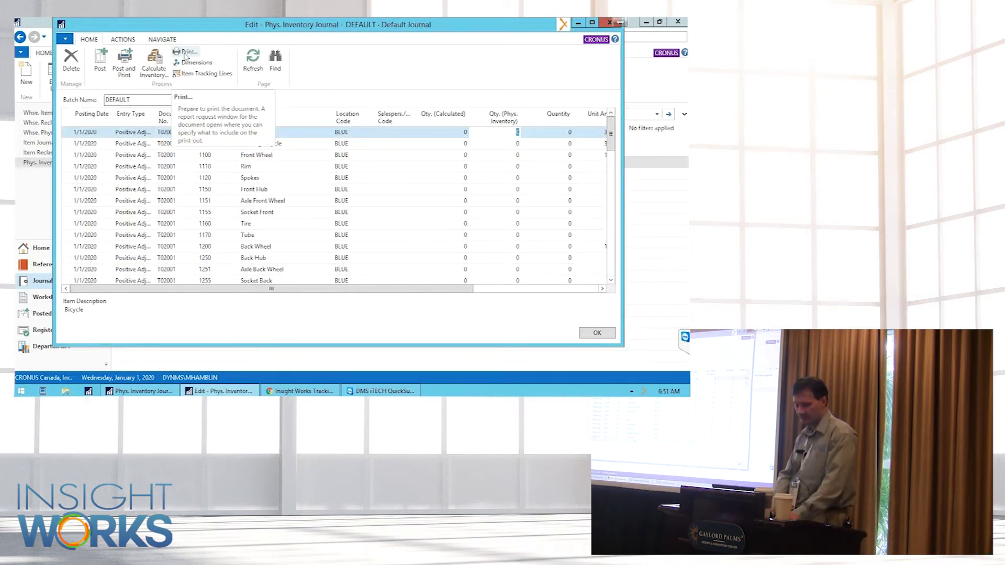
{"action": "type", "text": "34"}
{"action": "key", "text": "Down"}
{"action": "type", "text": "5"}
{"action": "key", "text": "Down"}
{"action": "type", "text": "67"}
{"action": "key", "text": "Down"}
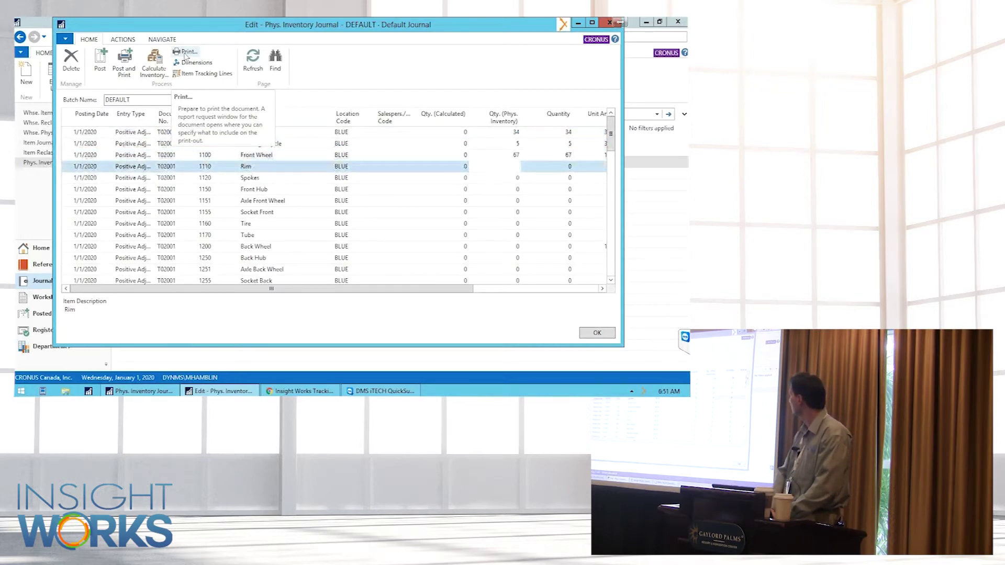
Step: Set the physical inventory quantities for Rim through Tube to 8, 9, 90, 4, 3, 2 and 1, discarding the invalid Back Wheel entry
{"action": "type", "text": "8"}
{"action": "key", "text": "Down"}
{"action": "type", "text": "90"}
{"action": "key", "text": "Down"}
{"action": "type", "text": "4"}
{"action": "key", "text": "Down"}
{"action": "type", "text": "3"}
{"action": "key", "text": "Down"}
{"action": "key", "text": "2"}
{"action": "key", "text": "Down"}
{"action": "key", "text": "1"}
{"action": "key", "text": "Down"}
{"action": "key", "text": "Down"}
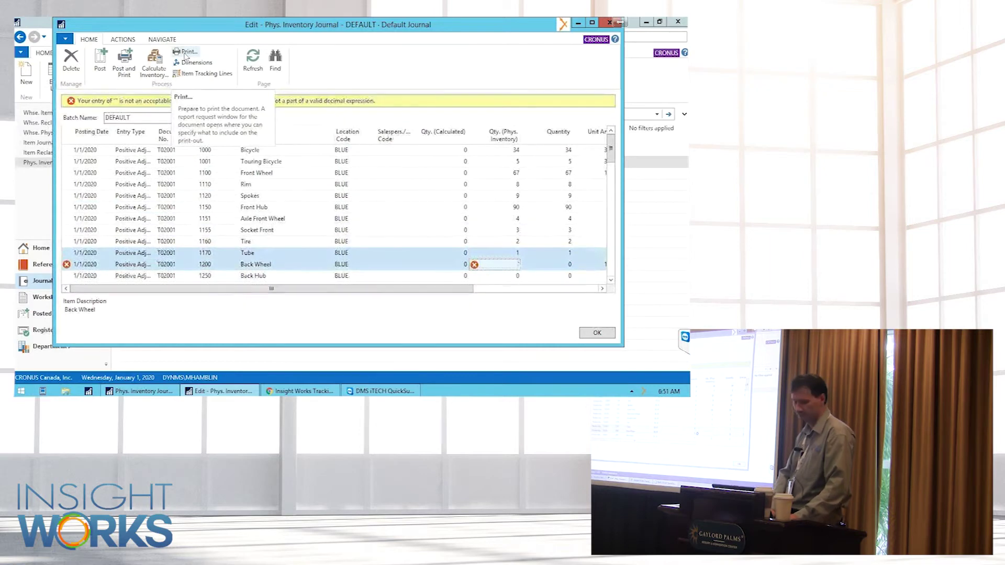
{"action": "left_click", "coordinate": [186, 55]}
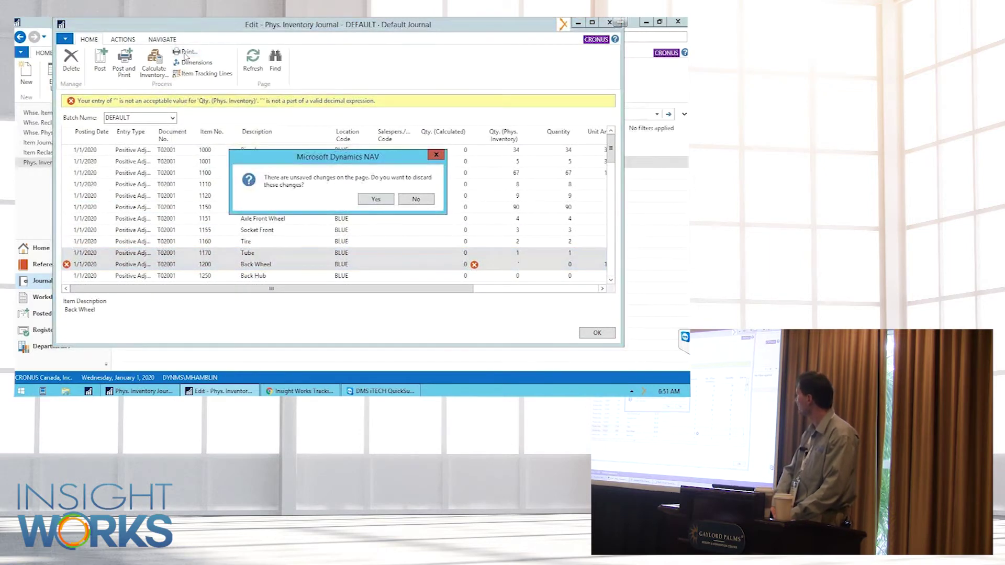
{"action": "key", "text": "Return"}
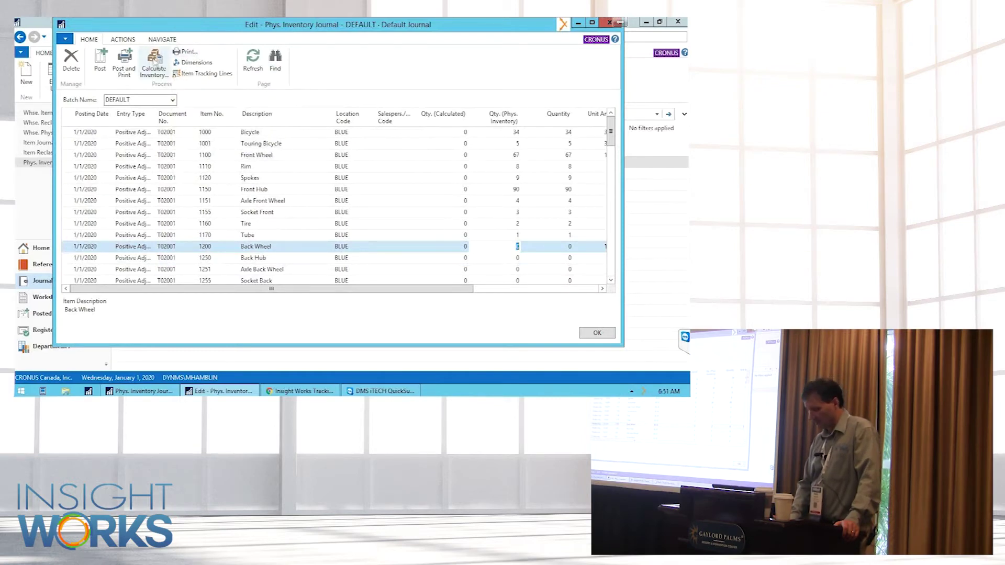
Step: Preview the Item Journal Test Report, review its lines and the total change to inventory, and close it
{"action": "left_click", "coordinate": [127, 45]}
{"action": "left_click", "coordinate": [193, 64]}
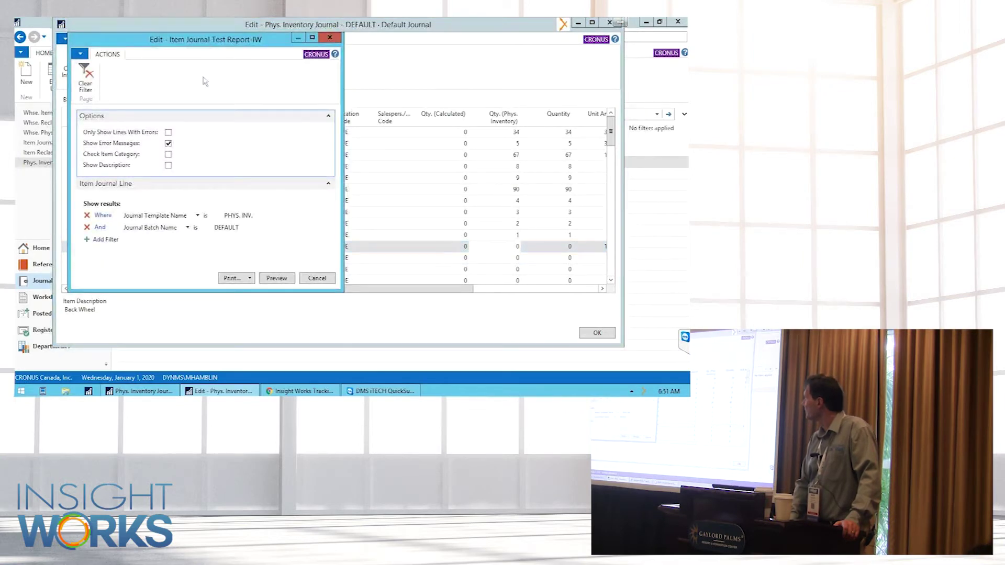
{"action": "left_click", "coordinate": [277, 279]}
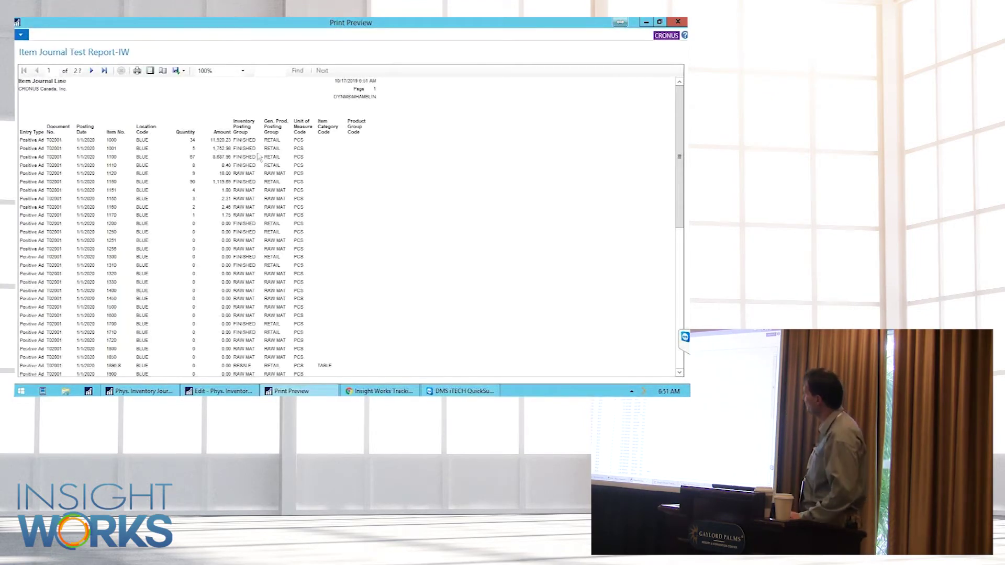
{"action": "scroll", "coordinate": [265, 244], "scroll_direction": "down", "scroll_amount": 15}
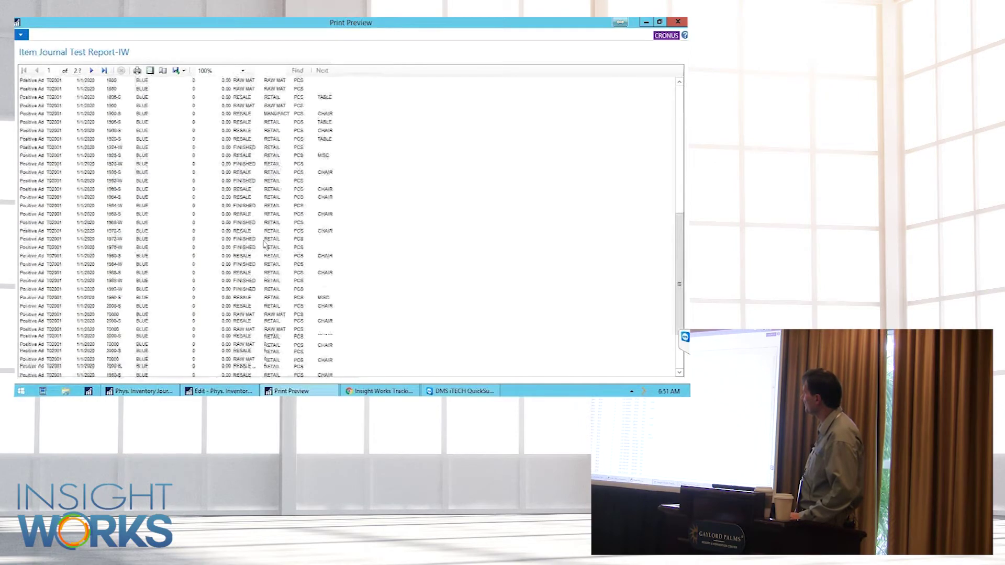
{"action": "scroll", "coordinate": [264, 244], "scroll_direction": "down", "scroll_amount": 5}
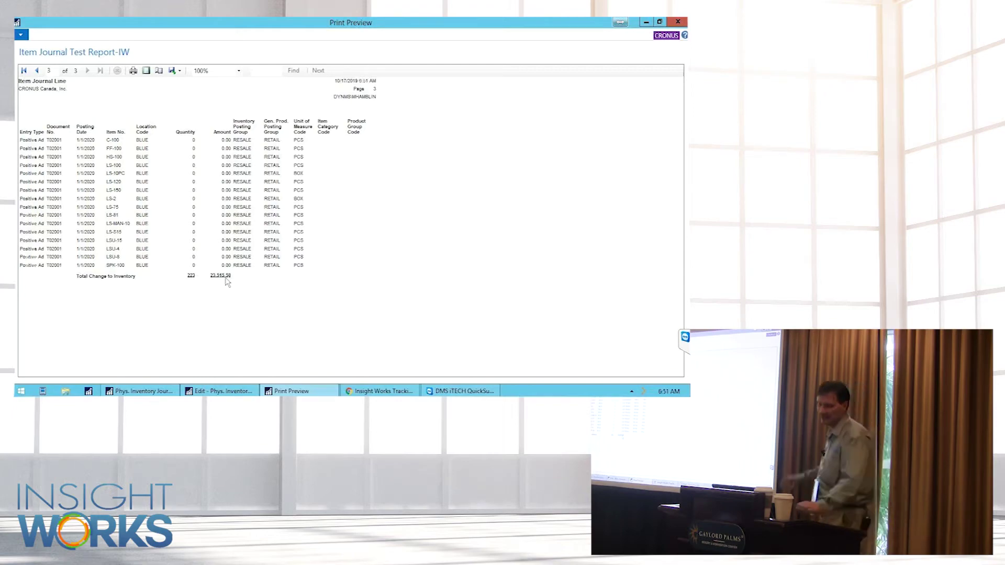
{"action": "scroll", "coordinate": [227, 282], "scroll_direction": "up", "scroll_amount": 10}
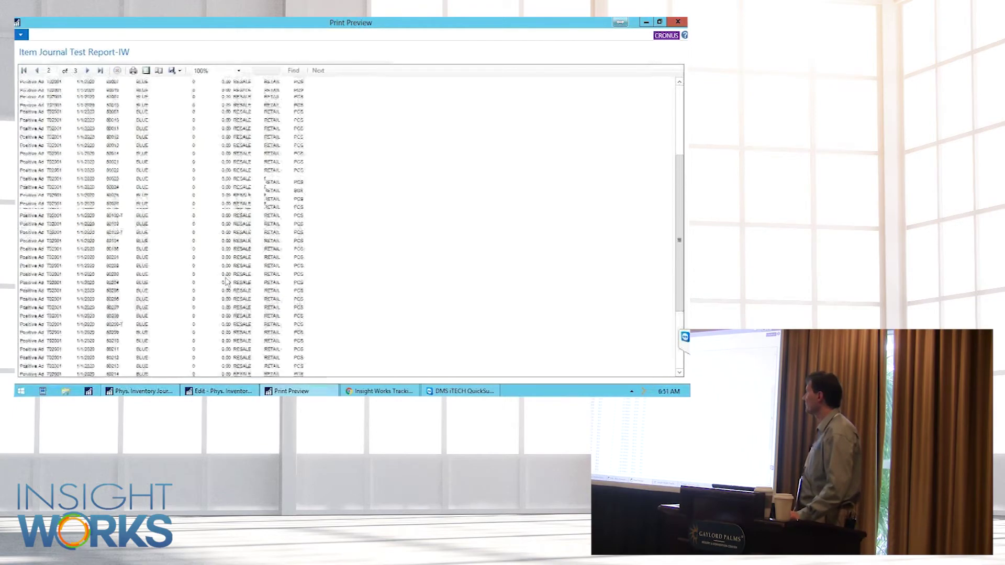
{"action": "scroll", "coordinate": [226, 282], "scroll_direction": "up", "scroll_amount": 3}
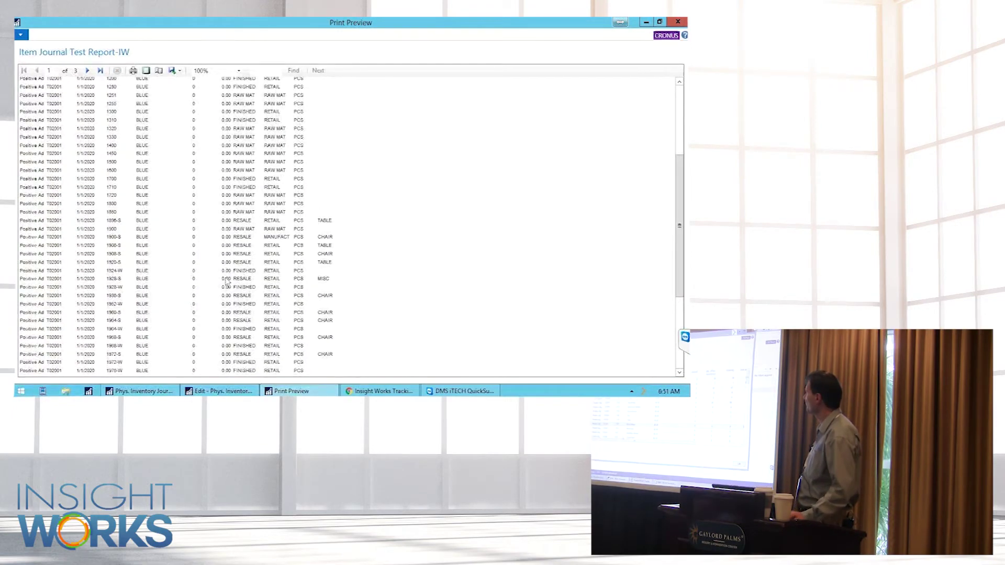
{"action": "key", "text": "Escape"}
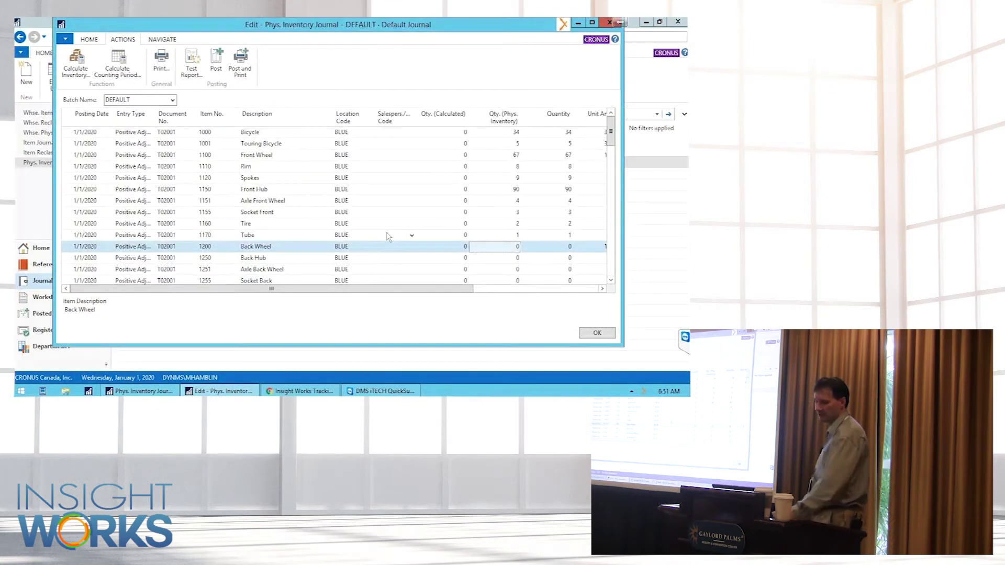
Step: Examine the unit amount, amount and unit cost columns of the counted lines, from Back Wheel up to Rim
{"action": "key", "text": "Tab"}
{"action": "key", "text": "Tab"}
{"action": "key", "text": "Tab"}
{"action": "key", "text": "Tab"}
{"action": "key", "text": "Tab"}
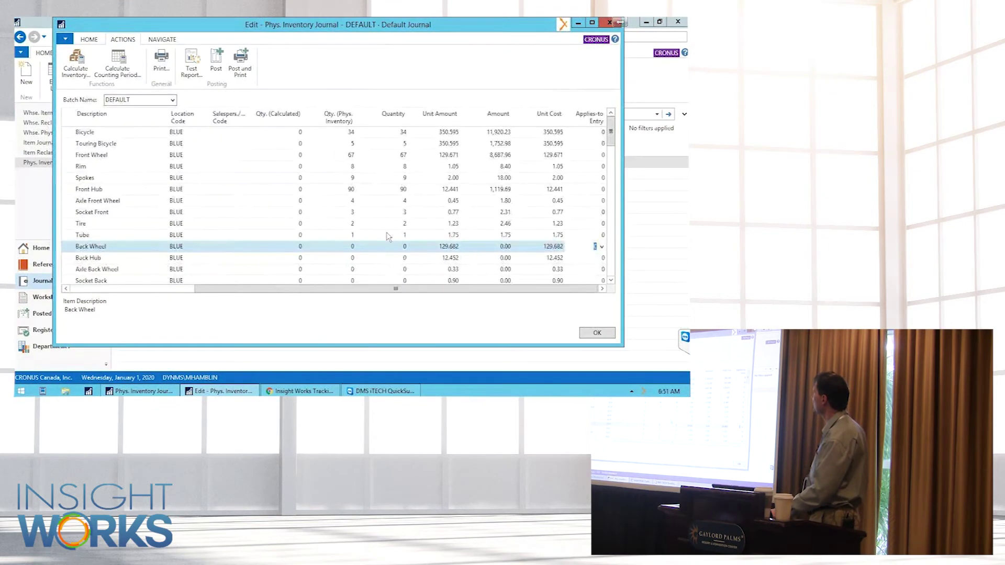
{"action": "key", "text": "shift+Tab"}
{"action": "key", "text": "shift+Tab"}
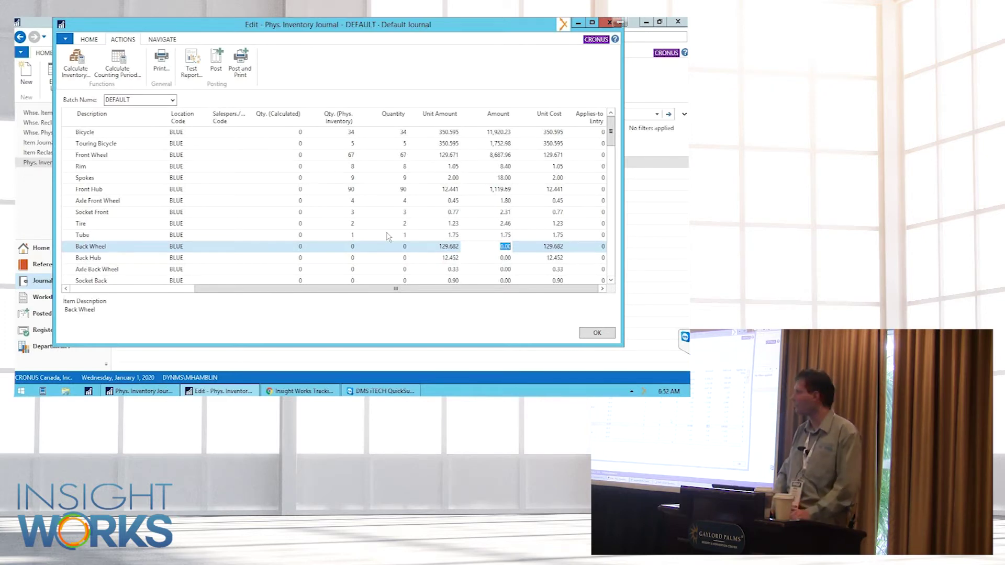
{"action": "key", "text": "Up"}
{"action": "key", "text": "Up"}
{"action": "key", "text": "Up"}
{"action": "key", "text": "Up"}
{"action": "key", "text": "Up"}
{"action": "key", "text": "Up"}
{"action": "key", "text": "Up"}
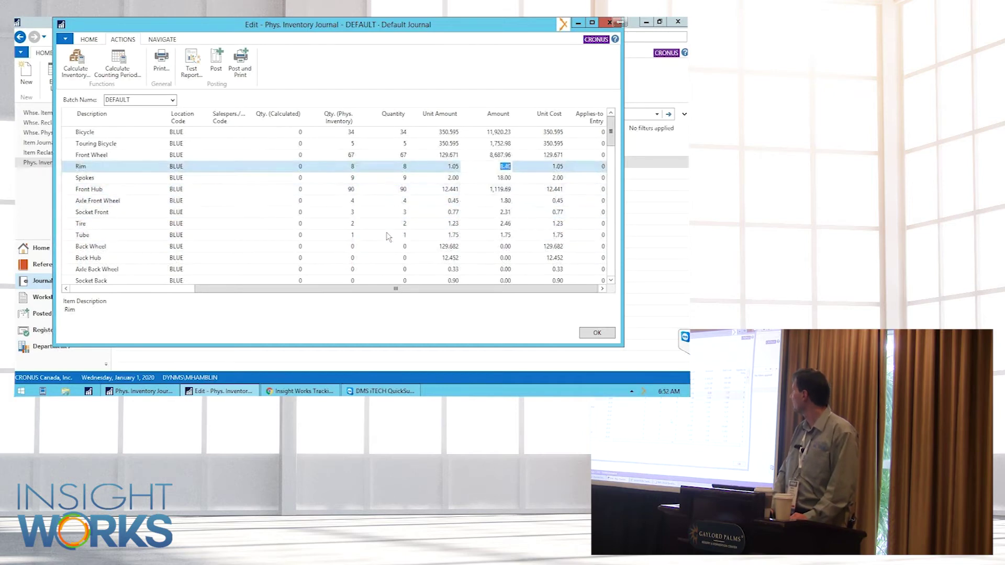
Step: Look through the journal lines from Rim down to Webcam, comparing their calculated and physical quantities
{"action": "key", "text": "shift+Down"}
{"action": "key", "text": "shift+Down"}
{"action": "key", "text": "shift+Down"}
{"action": "key", "text": "shift+Down"}
{"action": "key", "text": "shift+Down"}
{"action": "key", "text": "shift+Down"}
{"action": "key", "text": "shift+Down"}
{"action": "key", "text": "shift+Down"}
{"action": "key", "text": "shift+Down"}
{"action": "key", "text": "shift+Down"}
{"action": "key", "text": "shift+Down"}
{"action": "key", "text": "shift+Down"}
{"action": "key", "text": "shift+Down"}
{"action": "key", "text": "shift+Down"}
{"action": "key", "text": "shift+Down"}
{"action": "key", "text": "shift+Down"}
{"action": "key", "text": "shift+Down"}
{"action": "key", "text": "shift+Down"}
{"action": "key", "text": "shift+Down"}
{"action": "key", "text": "shift+Down"}
{"action": "key", "text": "shift+Down"}
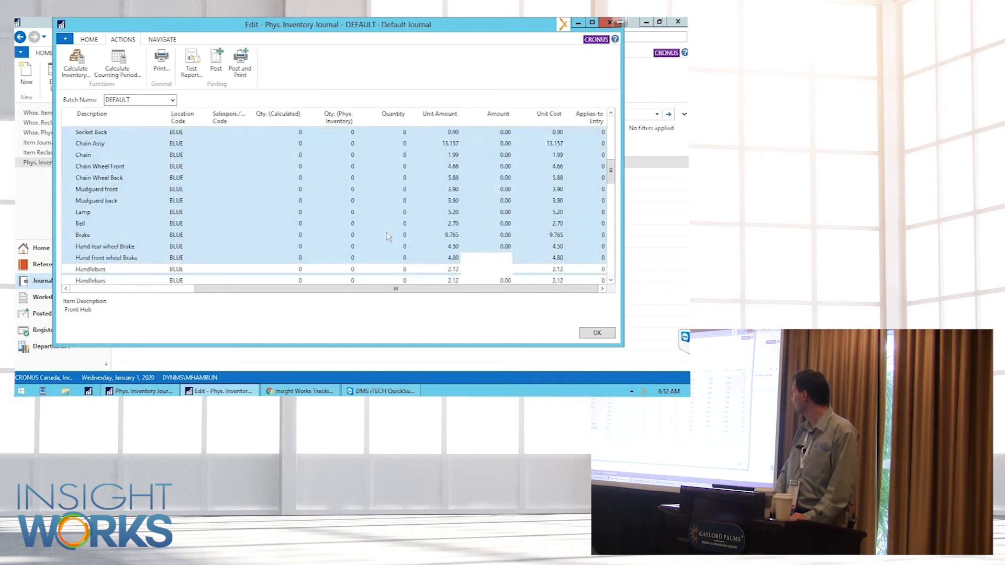
{"action": "key", "text": "shift+Down"}
{"action": "key", "text": "shift+Down"}
{"action": "key", "text": "shift+Down"}
{"action": "key", "text": "shift+Down"}
{"action": "key", "text": "shift+Down"}
{"action": "key", "text": "shift+Down"}
{"action": "key", "text": "shift+Down"}
{"action": "key", "text": "shift+Down"}
{"action": "key", "text": "shift+Down"}
{"action": "key", "text": "shift+Down"}
{"action": "key", "text": "shift+Down"}
{"action": "key", "text": "shift+Down"}
{"action": "key", "text": "shift+Down"}
{"action": "key", "text": "shift+Down"}
{"action": "key", "text": "shift+Down"}
{"action": "key", "text": "shift+Down"}
{"action": "key", "text": "shift+Down"}
{"action": "key", "text": "shift+Down"}
{"action": "key", "text": "shift+Down"}
{"action": "key", "text": "shift+Down"}
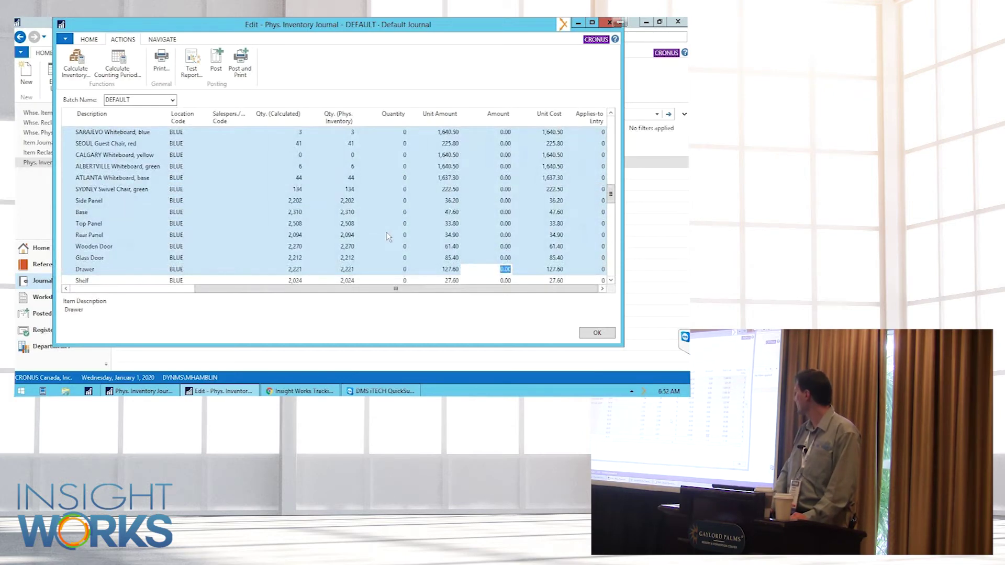
{"action": "key", "text": "shift+Down"}
{"action": "key", "text": "shift+Down"}
{"action": "key", "text": "shift+Down"}
{"action": "key", "text": "shift+Down"}
{"action": "key", "text": "shift+Down"}
{"action": "key", "text": "shift+Down"}
{"action": "key", "text": "shift+Down"}
{"action": "key", "text": "shift+Down"}
{"action": "key", "text": "shift+Down"}
{"action": "key", "text": "shift+Down"}
{"action": "key", "text": "shift+Down"}
{"action": "key", "text": "shift+Down"}
{"action": "key", "text": "shift+Down"}
{"action": "key", "text": "shift+Down"}
{"action": "key", "text": "shift+Down"}
{"action": "key", "text": "shift+Down"}
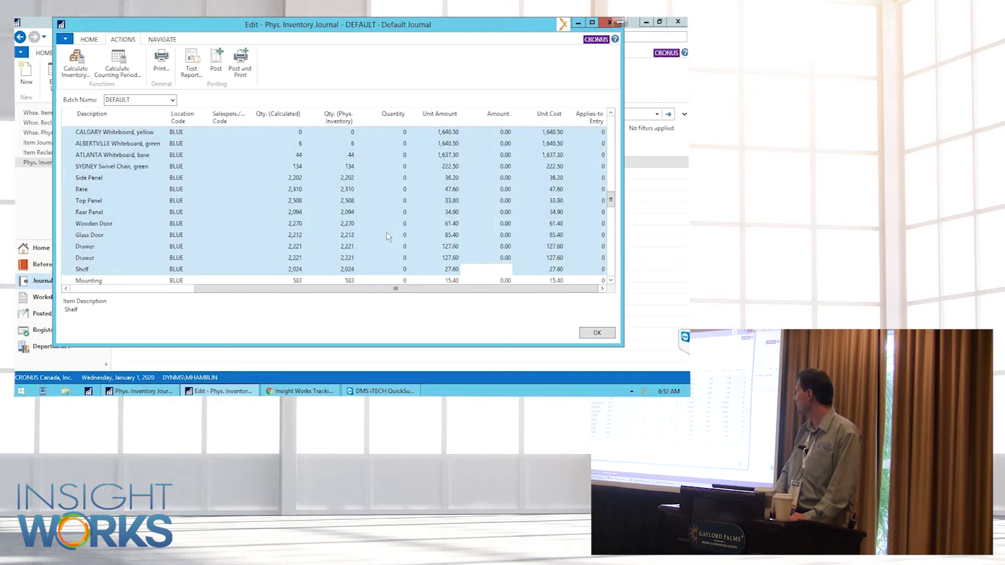
{"action": "key", "text": "shift+Down"}
{"action": "key", "text": "shift+Down"}
{"action": "key", "text": "shift+Down"}
{"action": "key", "text": "shift+Down"}
{"action": "key", "text": "shift+Down"}
{"action": "key", "text": "shift+Down"}
{"action": "key", "text": "shift+Down"}
{"action": "key", "text": "shift+Down"}
{"action": "key", "text": "shift+Down"}
{"action": "key", "text": "shift+Down"}
{"action": "key", "text": "shift+Down"}
{"action": "key", "text": "shift+Down"}
{"action": "key", "text": "shift+Down"}
{"action": "key", "text": "shift+Down"}
{"action": "key", "text": "shift+Down"}
{"action": "key", "text": "shift+Down"}
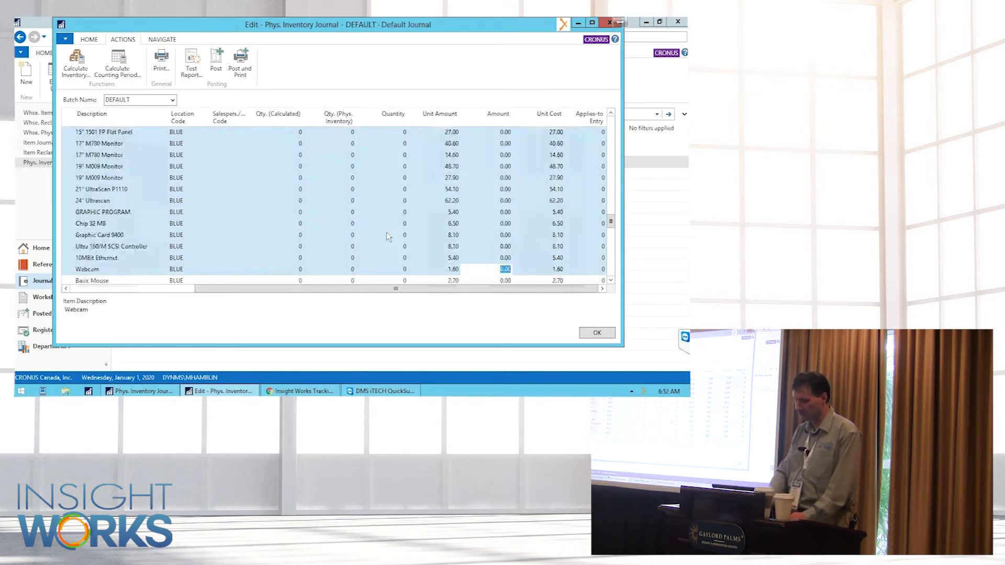
Step: Filter the journal to item 1000 (Bicycle) and post only that line
{"action": "key", "text": "ctrl+Home"}
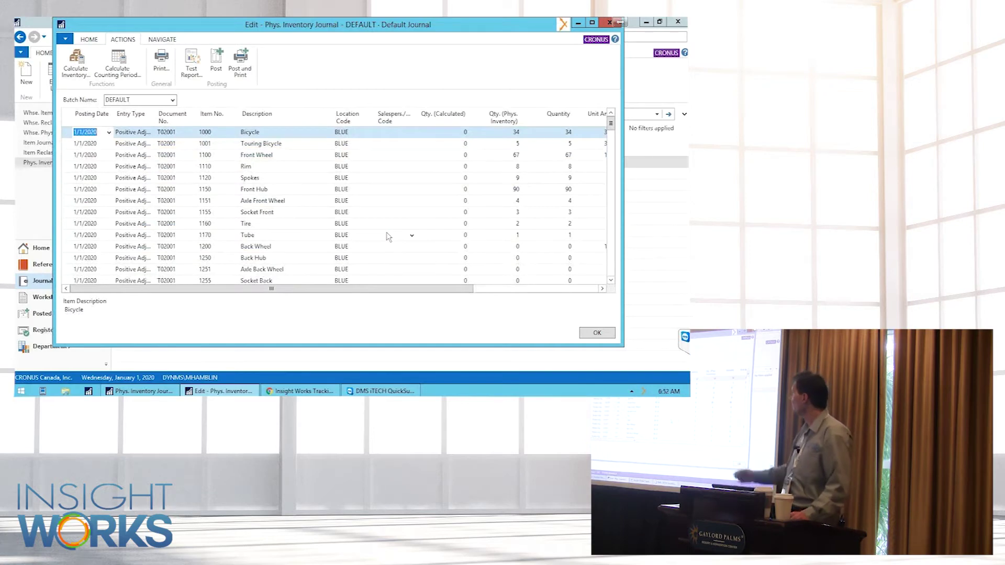
{"action": "key", "text": "Tab"}
{"action": "key", "text": "Tab"}
{"action": "key", "text": "Tab"}
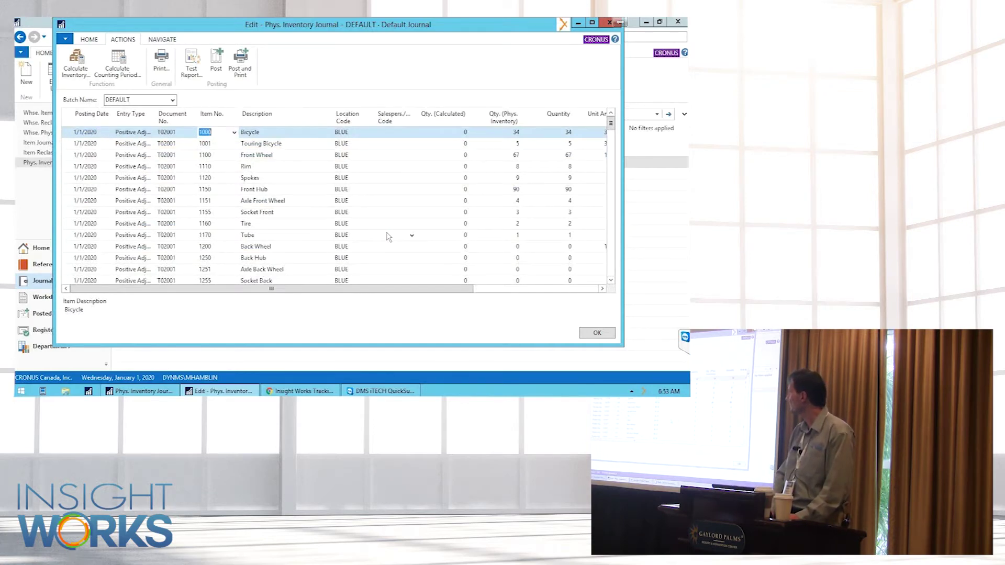
{"action": "key", "text": "alt+F3"}
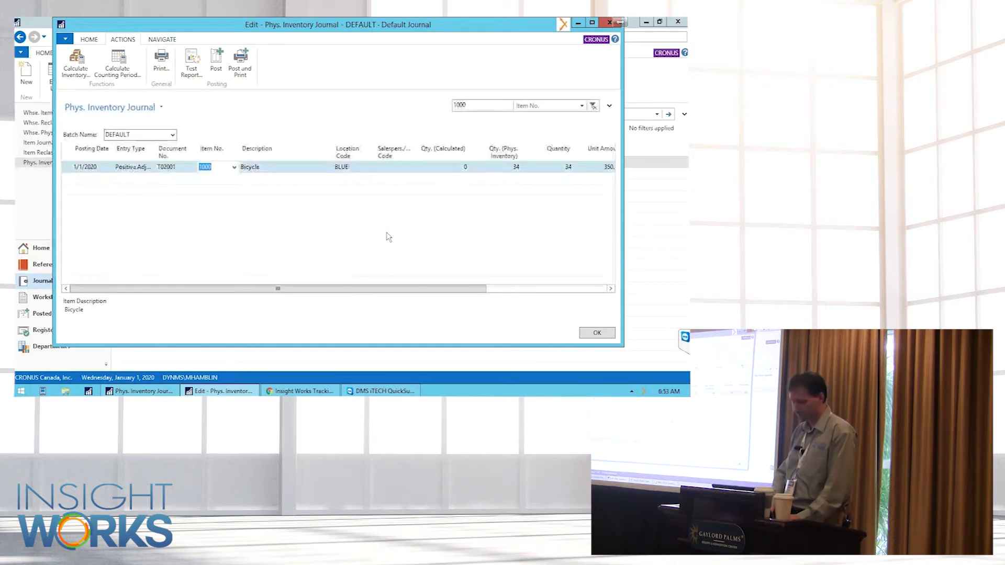
{"action": "key", "text": "F9"}
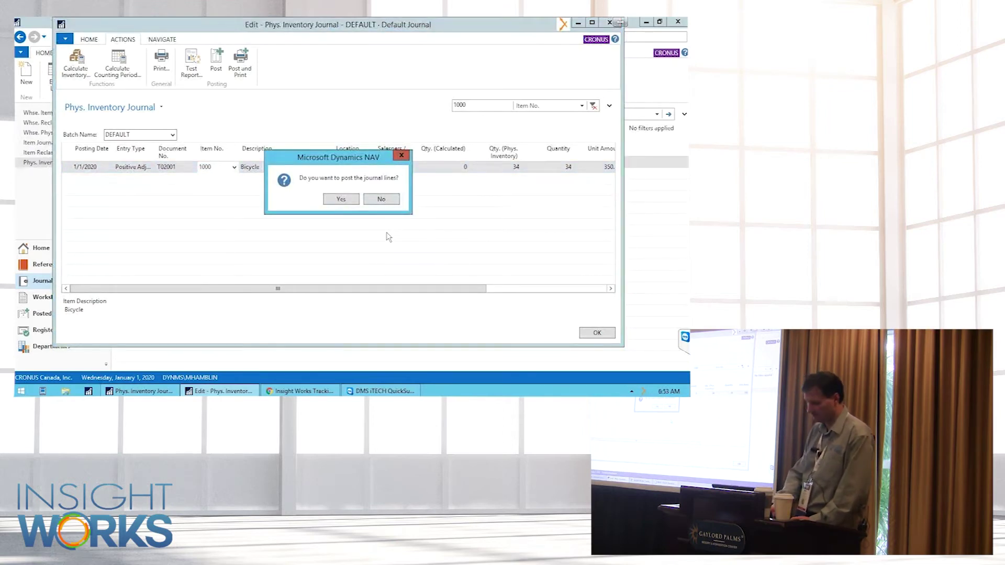
{"action": "key", "text": "Return"}
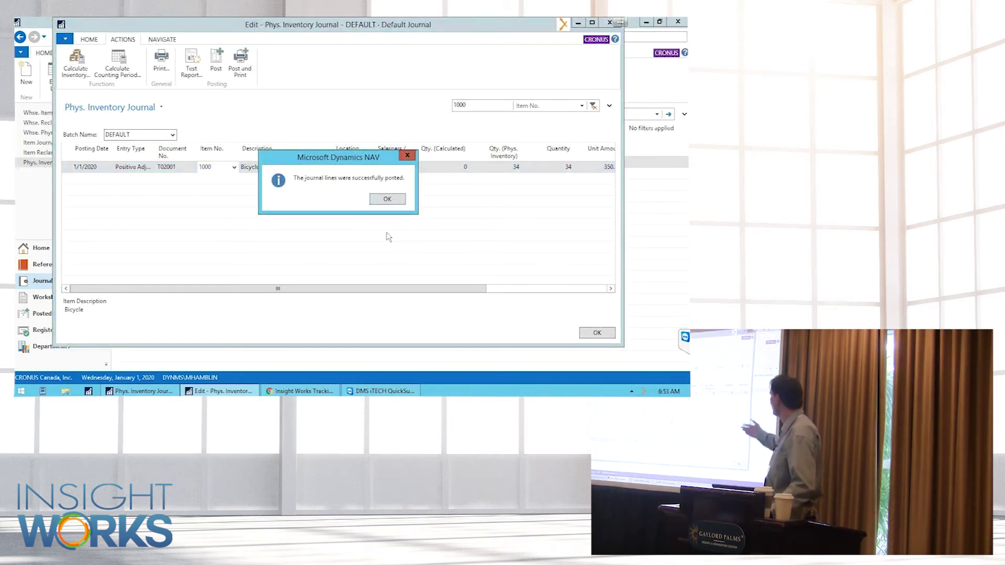
{"action": "key", "text": "Return"}
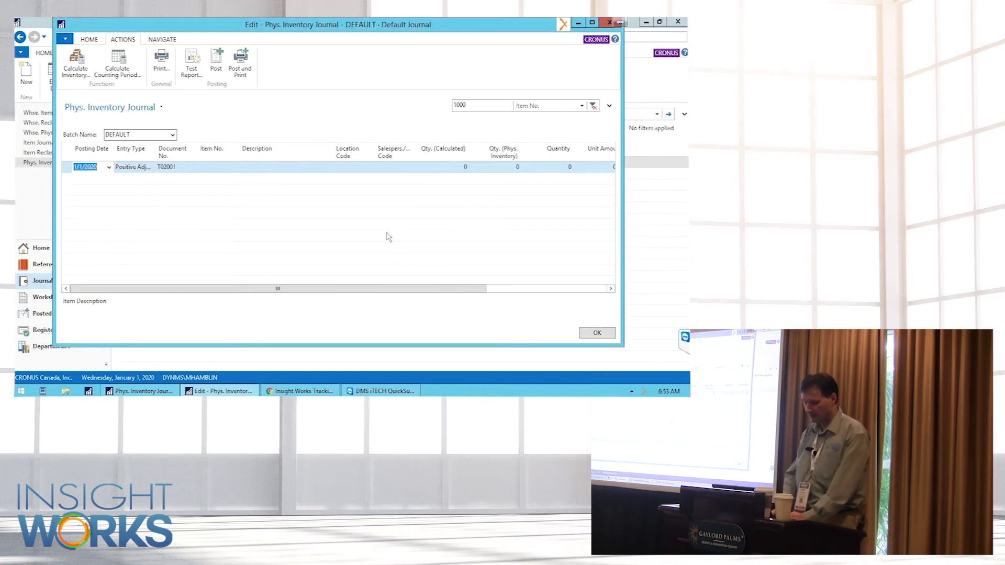
Step: Clear the item filter and filter the journal to item 1251 (Axle Back Wheel)
{"action": "key", "text": "ctrl+shift+a"}
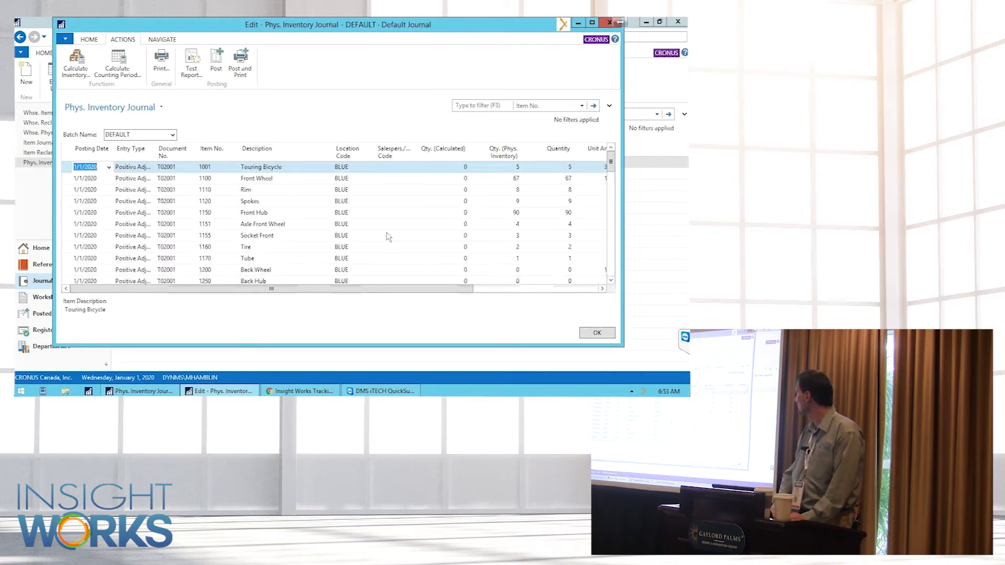
{"action": "key", "text": "Down"}
{"action": "key", "text": "Down"}
{"action": "key", "text": "Down"}
{"action": "key", "text": "Down"}
{"action": "key", "text": "Down"}
{"action": "key", "text": "Down"}
{"action": "key", "text": "Down"}
{"action": "key", "text": "Down"}
{"action": "key", "text": "Down"}
{"action": "key", "text": "Down"}
{"action": "key", "text": "Down"}
{"action": "key", "text": "Tab"}
{"action": "key", "text": "Tab"}
{"action": "key", "text": "Tab"}
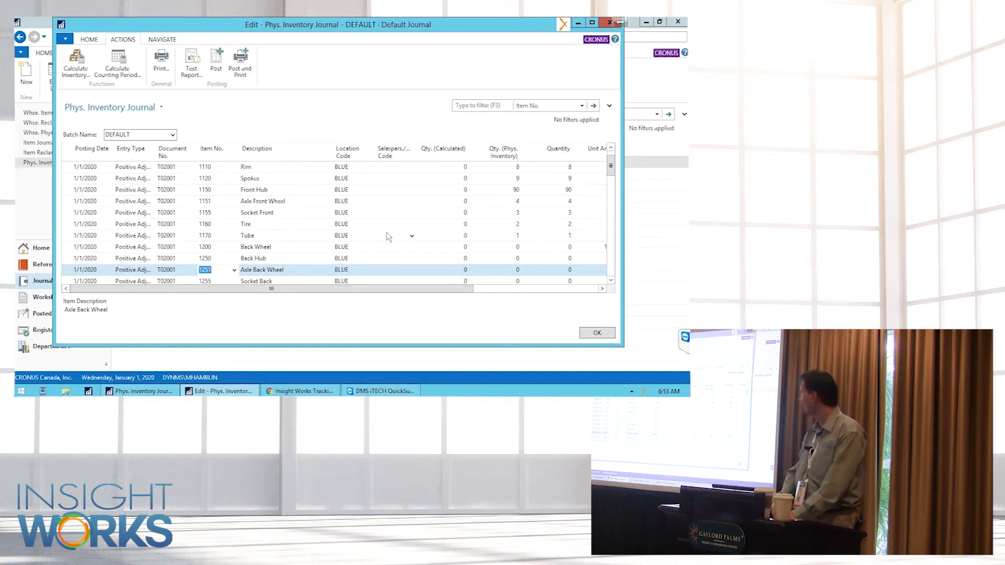
{"action": "key", "text": "alt+F3"}
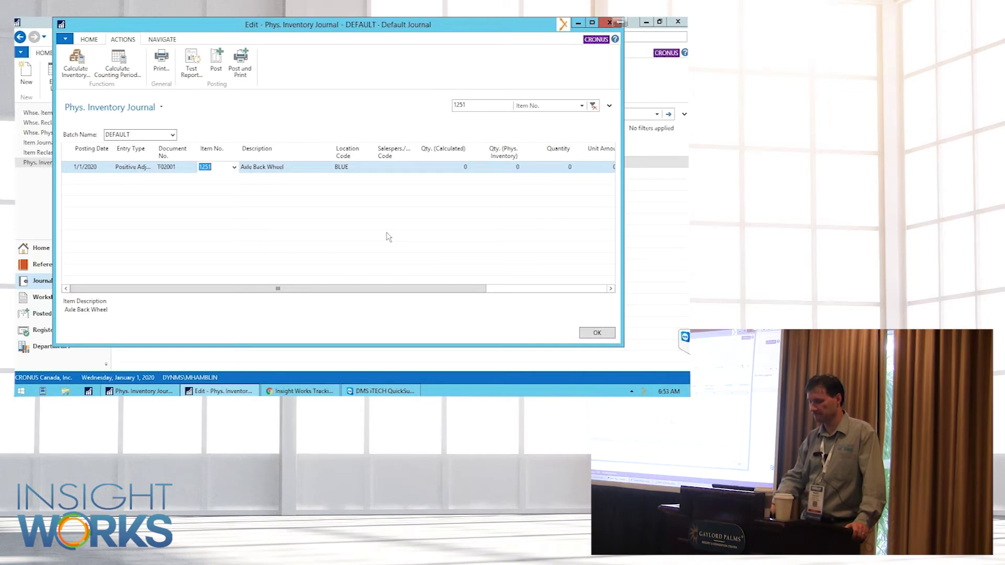
Step: Try to post the filtered Axle Back Wheel journal line
{"action": "key", "text": "F9"}
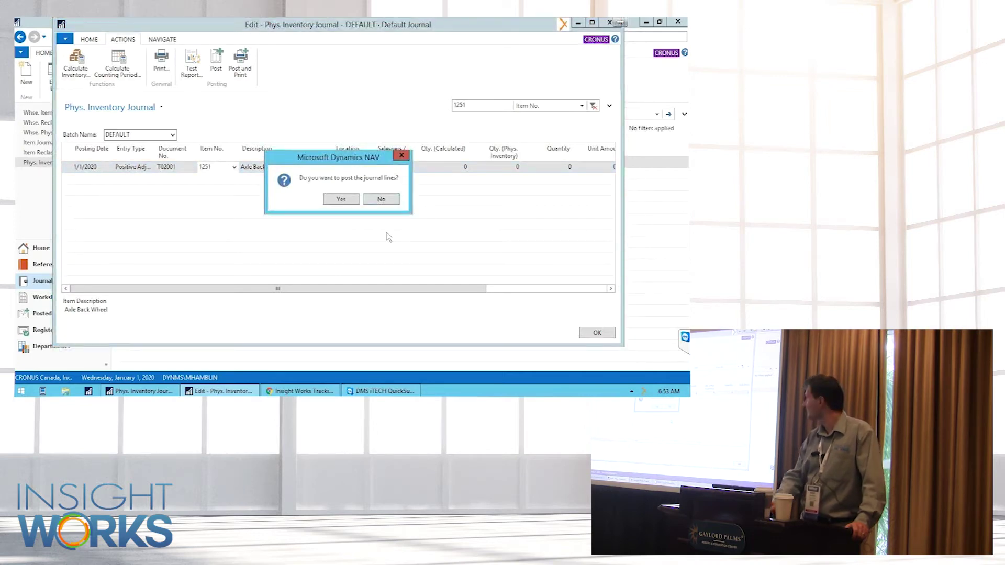
{"action": "key", "text": "Return"}
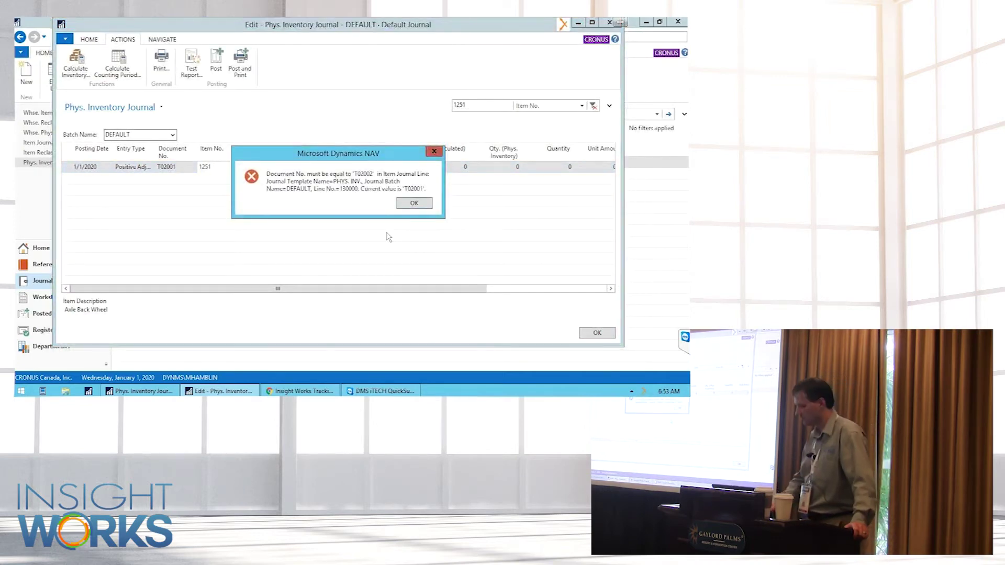
{"action": "key", "text": "Return"}
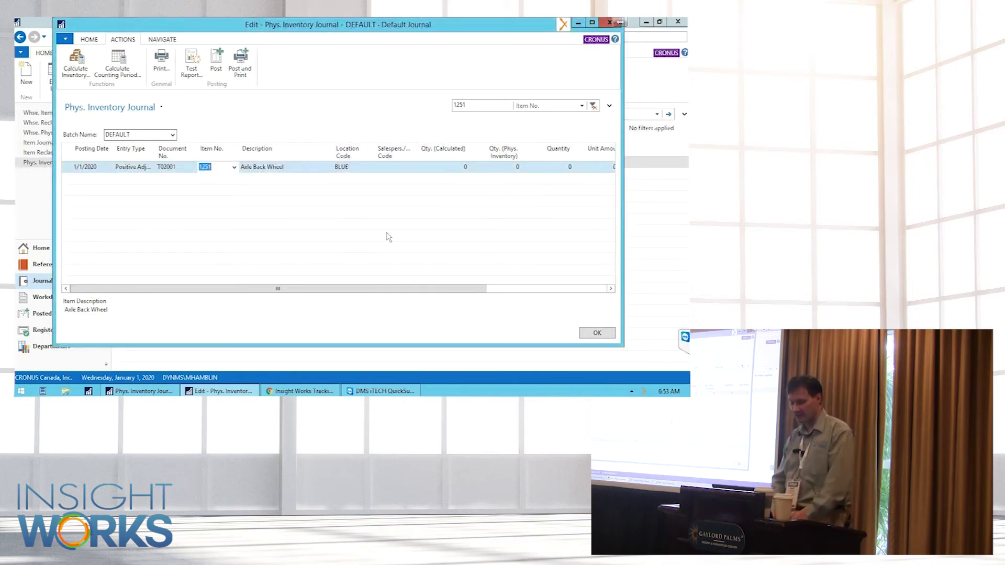
{"action": "key", "text": "shift+Tab"}
{"action": "key", "text": "Home"}
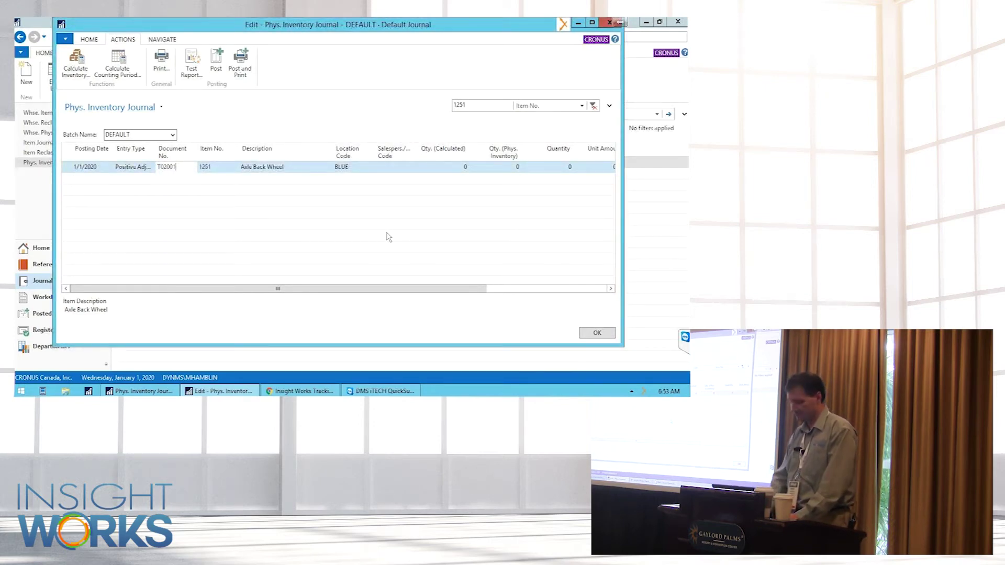
{"action": "key", "text": "Tab"}
{"action": "type", "text": "2"}
{"action": "key", "text": "Tab"}
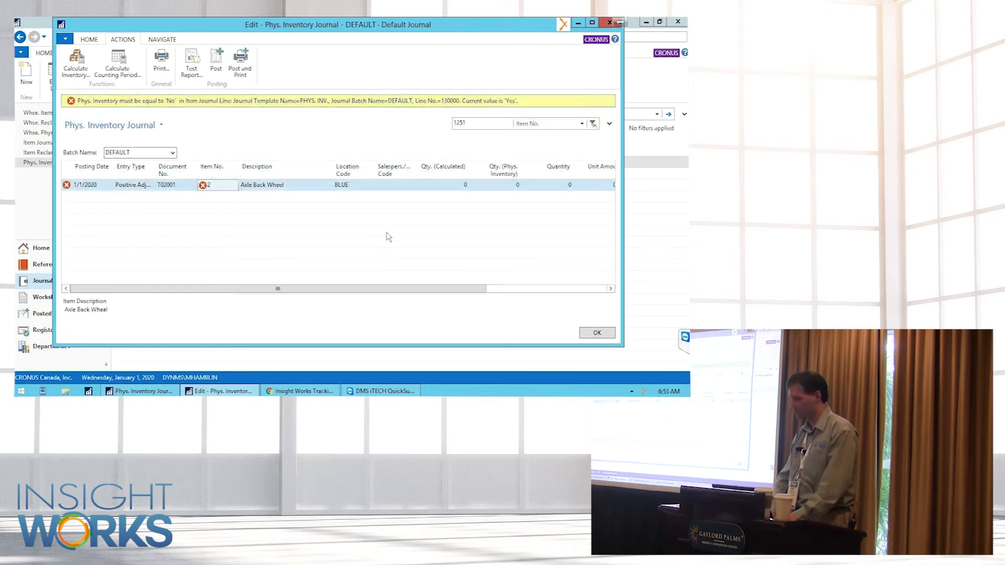
{"action": "key", "text": "Escape"}
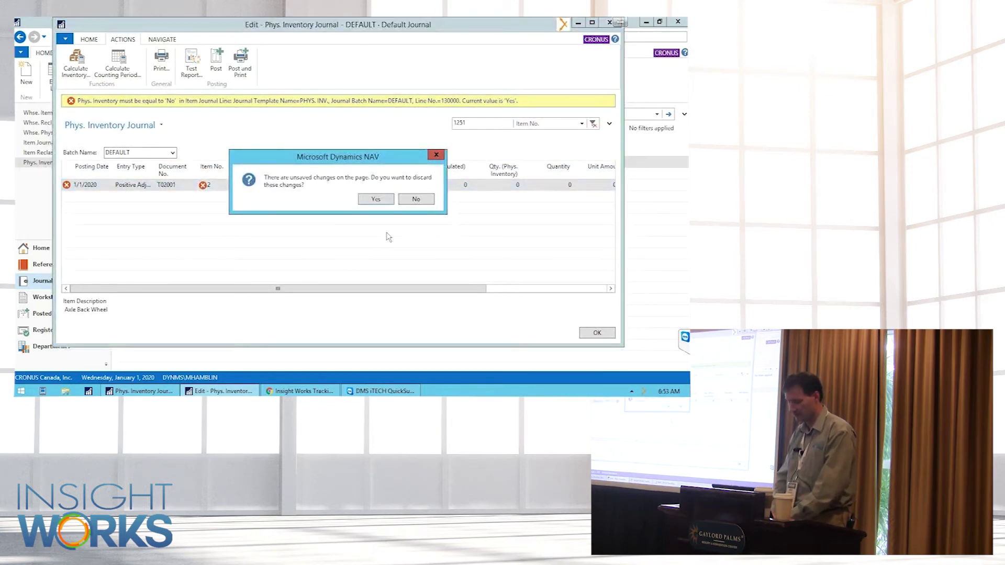
{"action": "key", "text": "Return"}
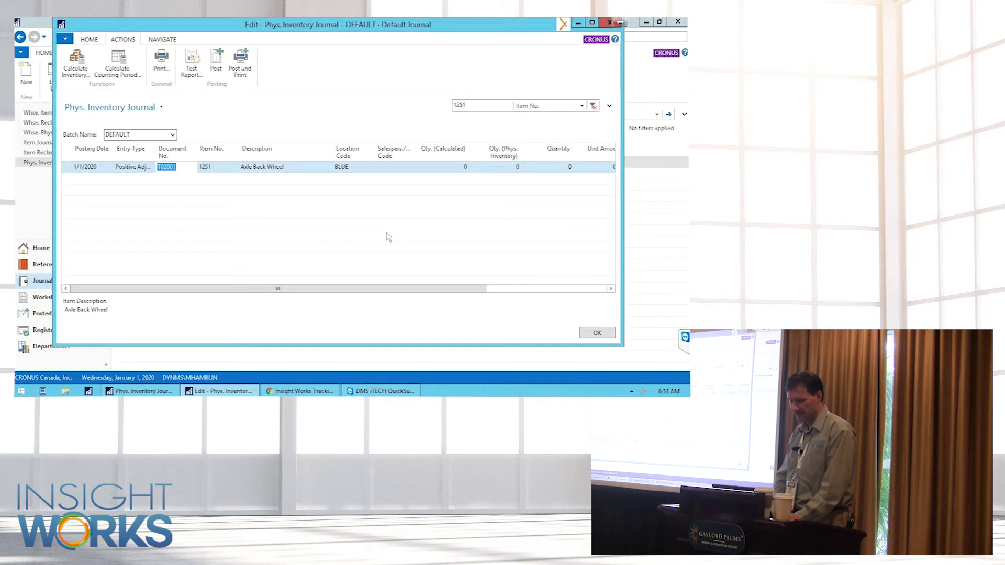
Step: Set the Axle Back Wheel line's document number to T02002 and check the number series of the DEFAULT journal batch
{"action": "key", "text": "Home"}
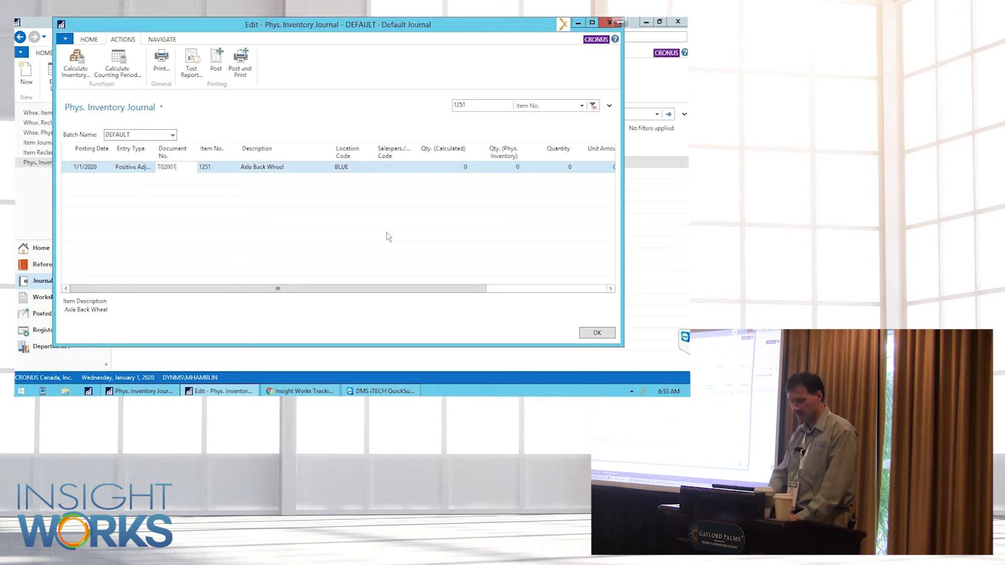
{"action": "key", "text": "Tab"}
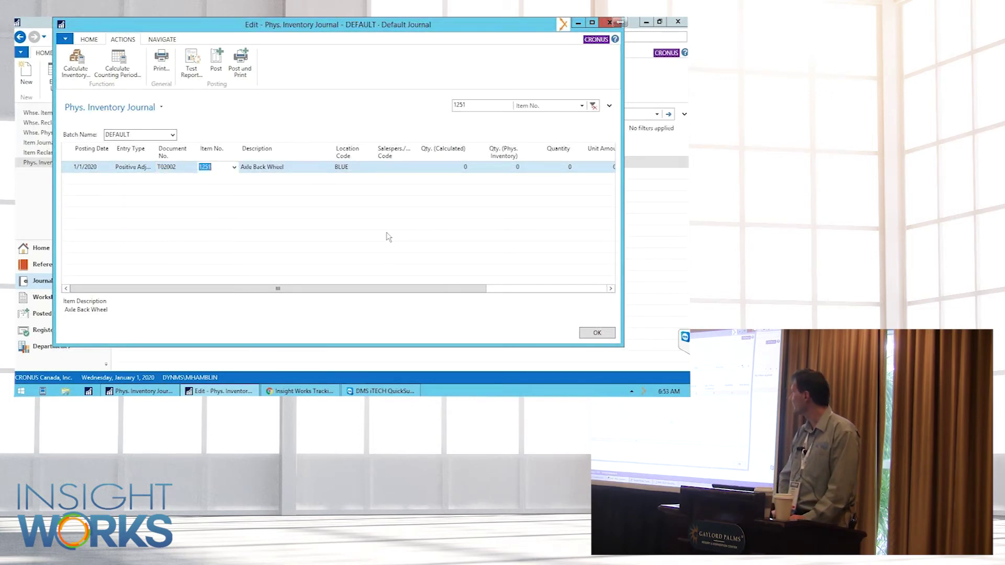
{"action": "left_click", "coordinate": [173, 135]}
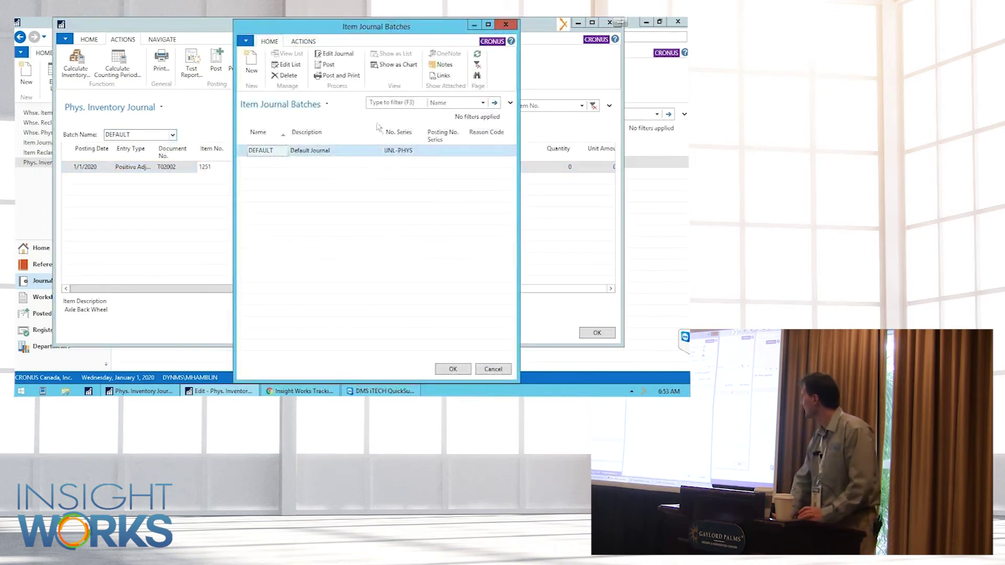
{"action": "left_click", "coordinate": [387, 152]}
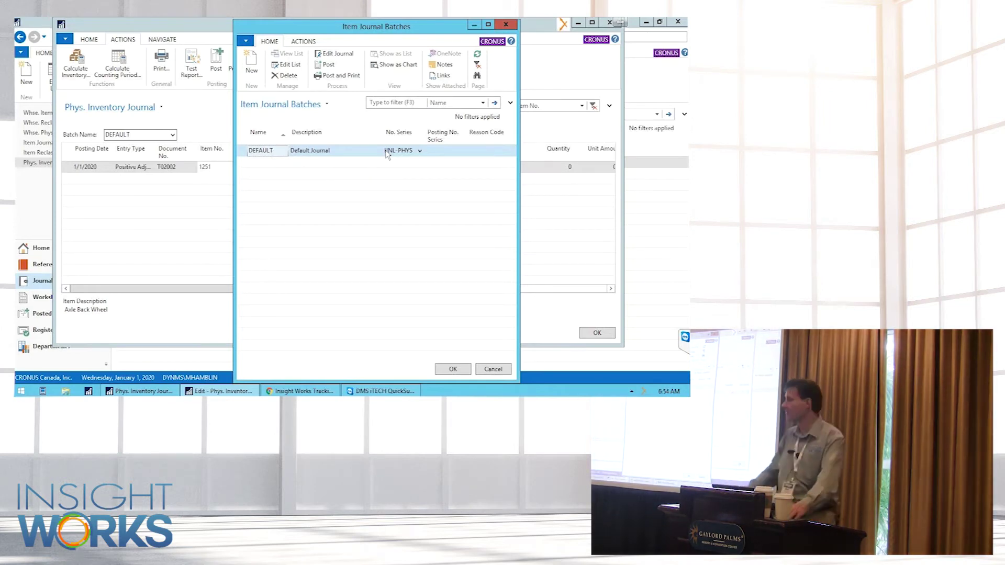
{"action": "double_click", "coordinate": [386, 151]}
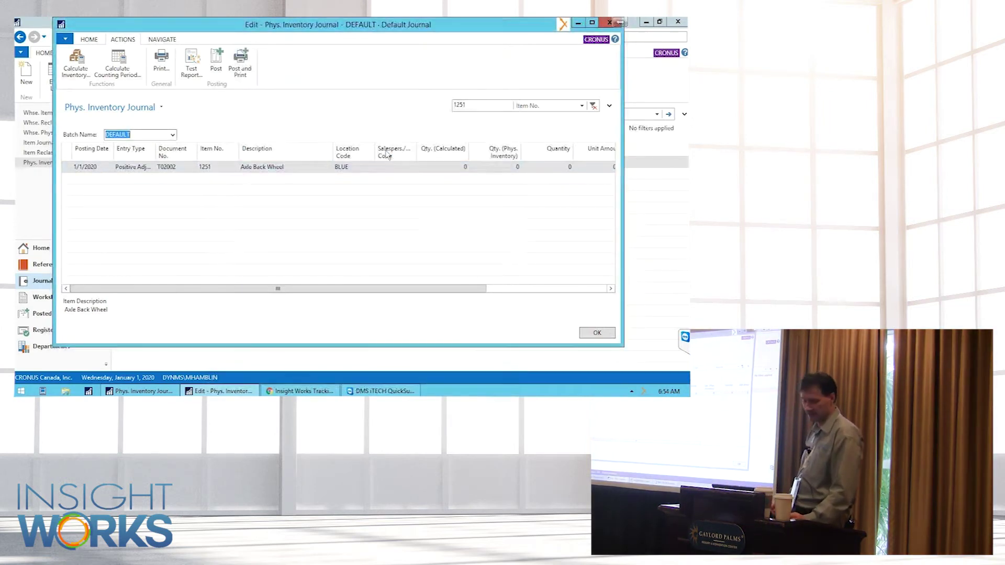
Step: Replace the item filter with document number T02002 and post the filtered Axle Back Wheel line
{"action": "key", "text": "ctrl+shift+a"}
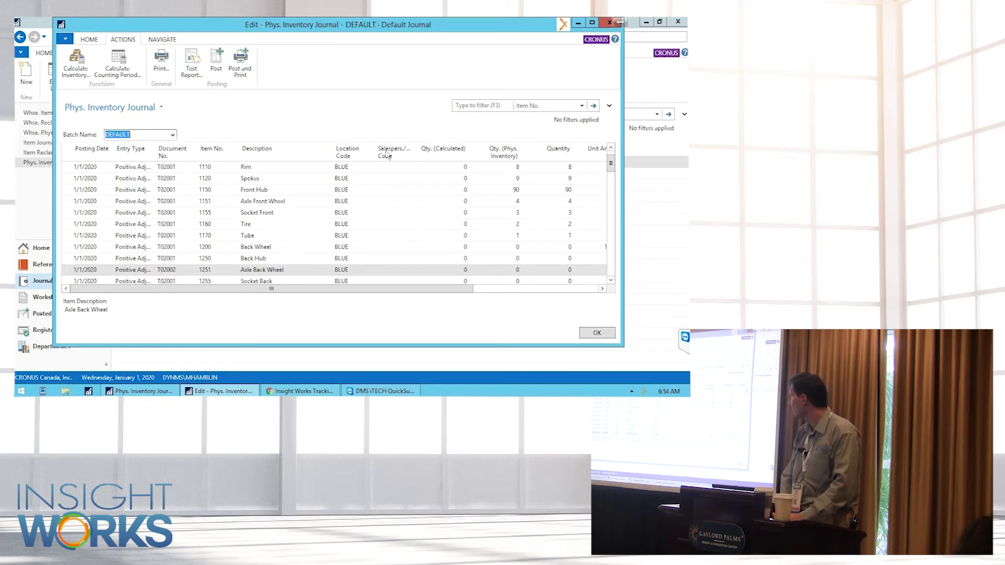
{"action": "left_click", "coordinate": [169, 270]}
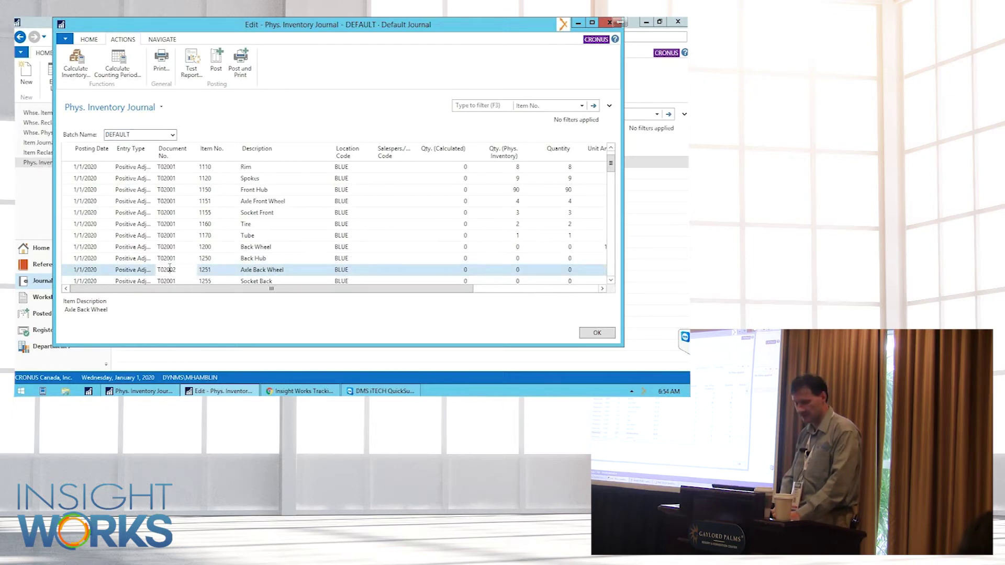
{"action": "key", "text": "alt+F3"}
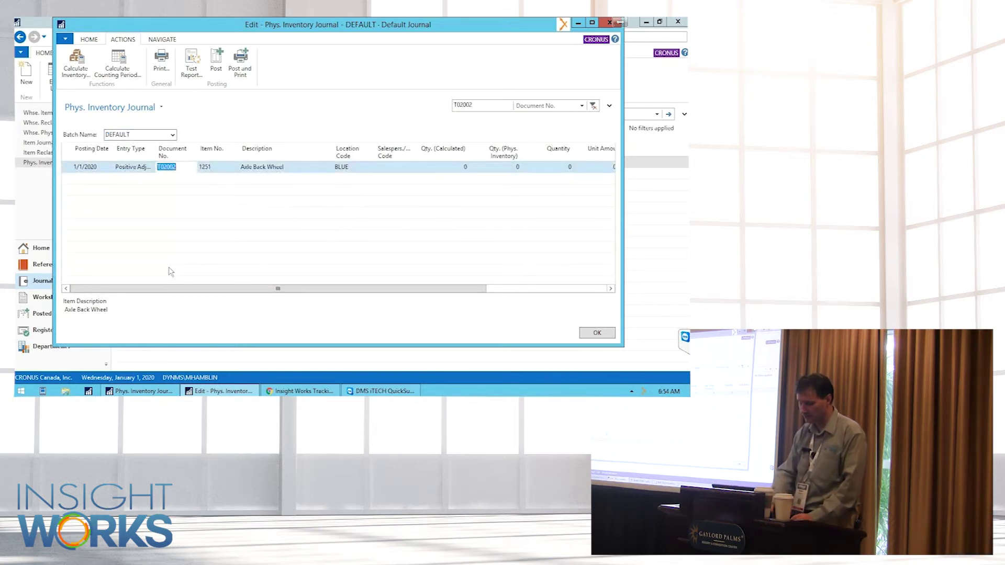
{"action": "key", "text": "F9"}
{"action": "key", "text": "Return"}
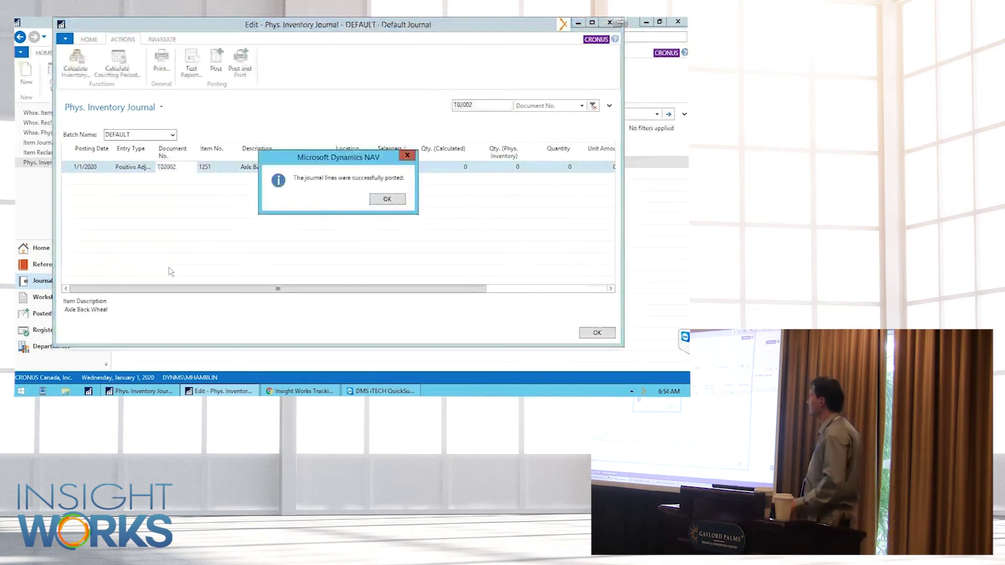
{"action": "key", "text": "Return"}
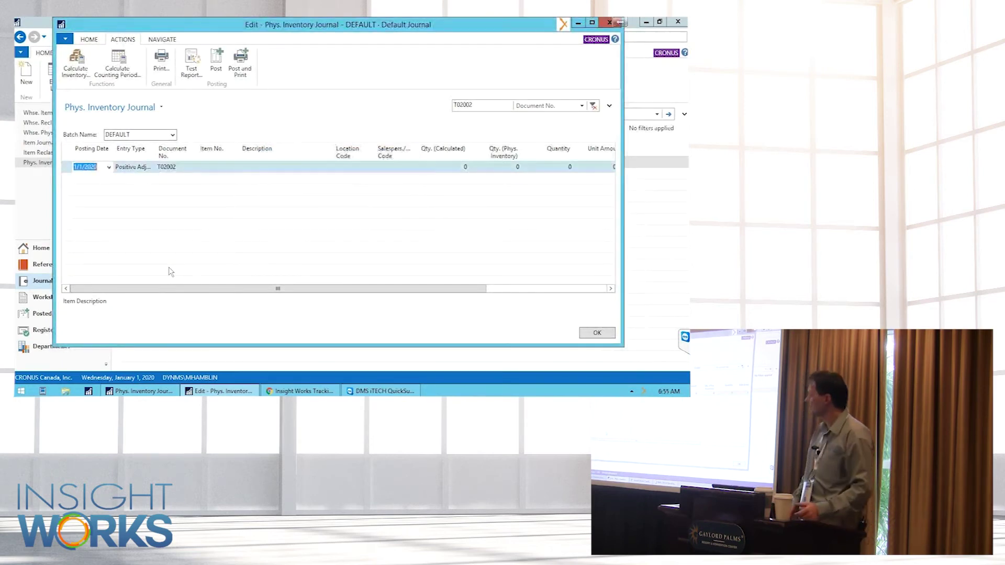
{"action": "key", "text": "Escape"}
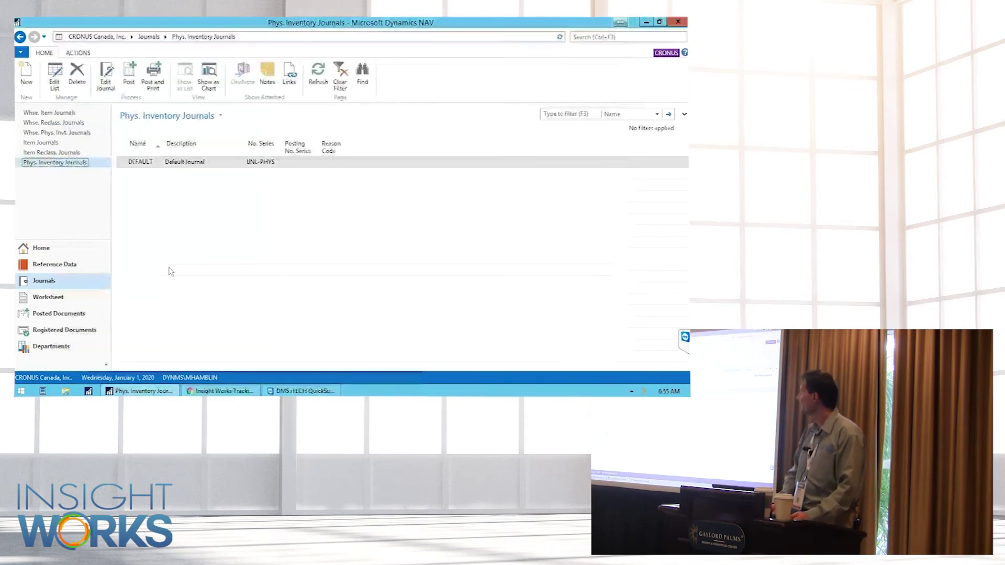
Step: Open the item ledger entries from the item list and filter them to item 1251 to check for a count entry
{"action": "left_click", "coordinate": [105, 264]}
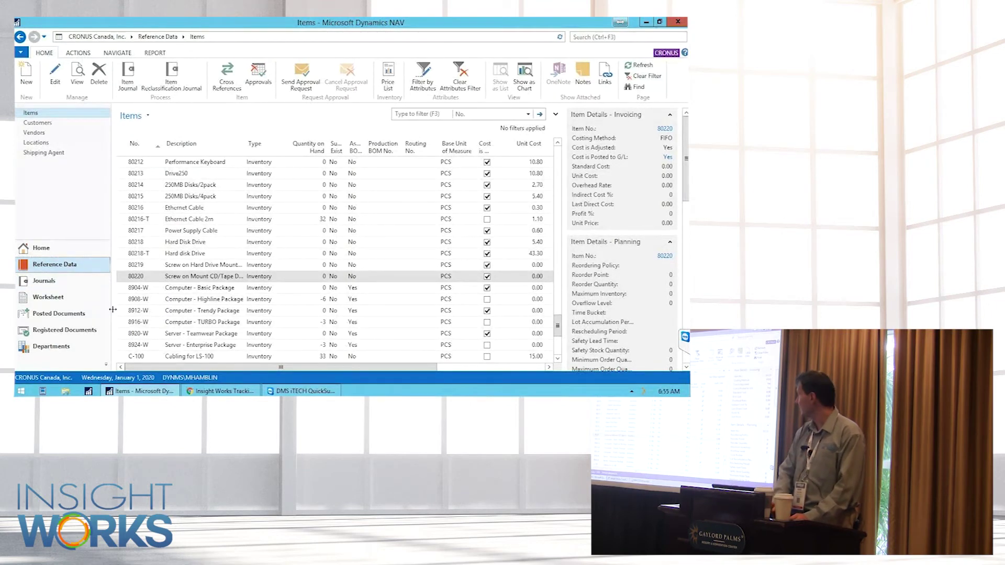
{"action": "key", "text": "ctrl+F7"}
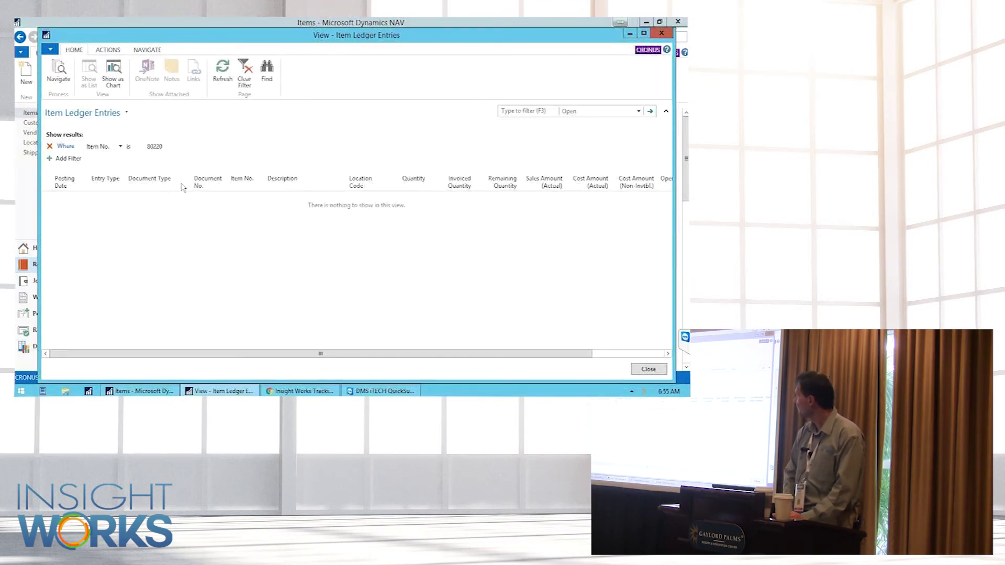
{"action": "left_click", "coordinate": [154, 147]}
{"action": "type", "text": "1251"}
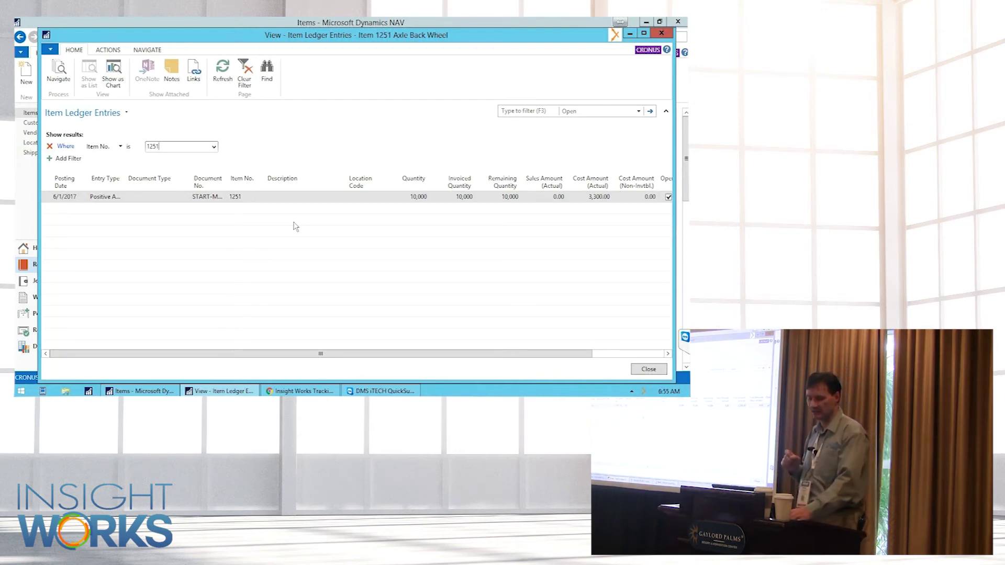
{"action": "key", "text": "Escape"}
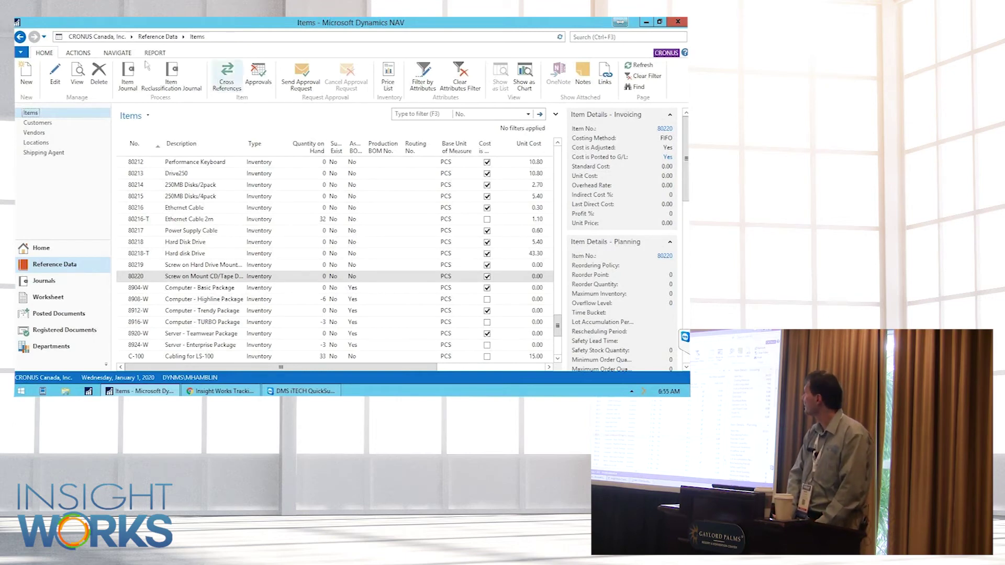
Step: Open the item card of Screw on Mount CD/Tape Drive and view its physical inventory ledger entries
{"action": "left_click", "coordinate": [120, 53]}
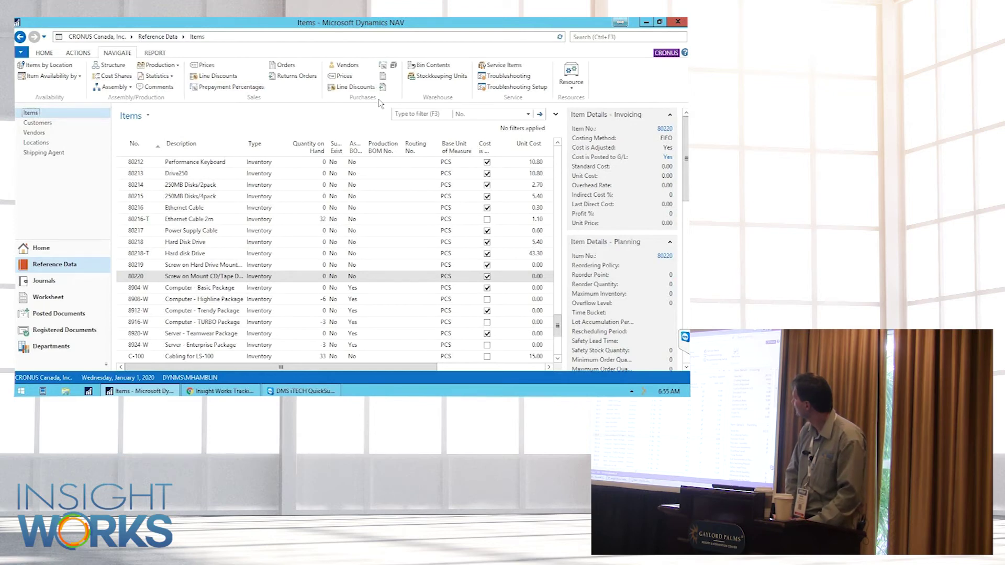
{"action": "left_click", "coordinate": [79, 53]}
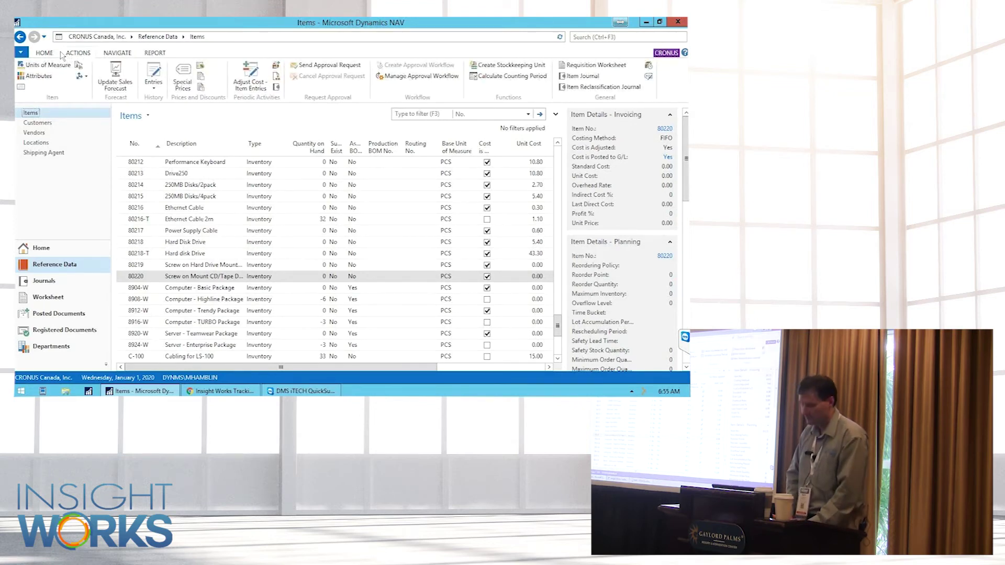
{"action": "left_click", "coordinate": [45, 53]}
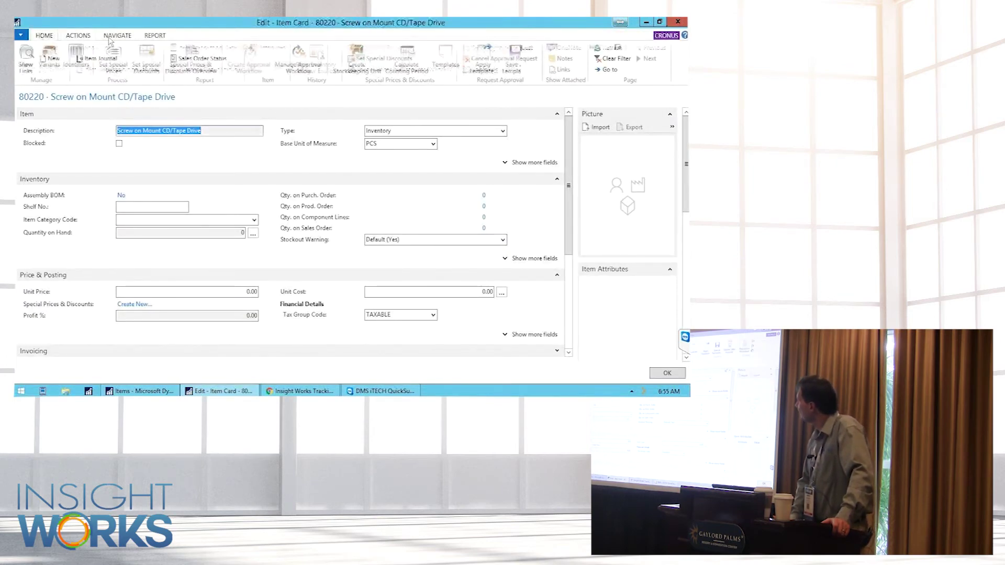
{"action": "left_click", "coordinate": [80, 35]}
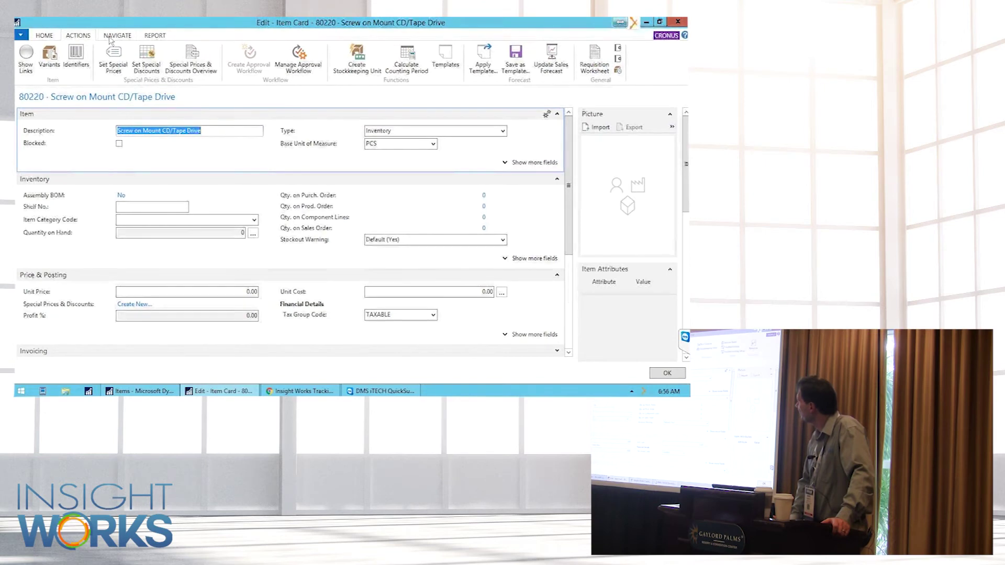
{"action": "left_click", "coordinate": [114, 36]}
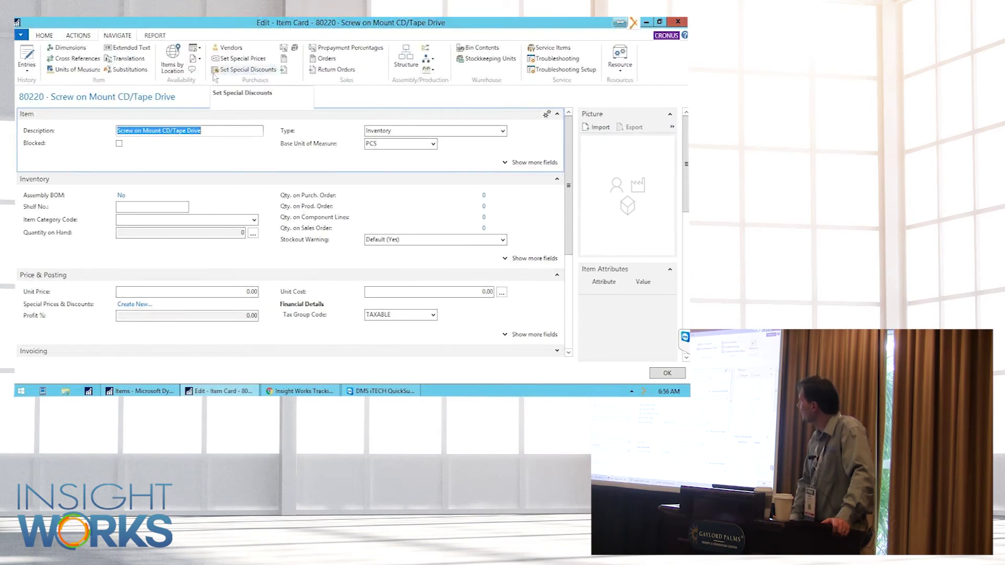
{"action": "left_click", "coordinate": [24, 64]}
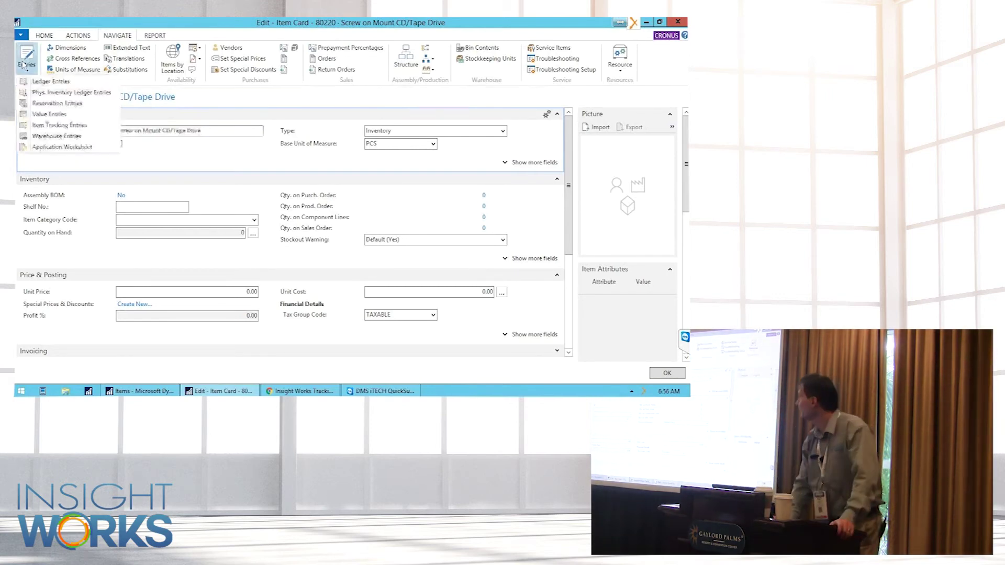
{"action": "left_click", "coordinate": [81, 94]}
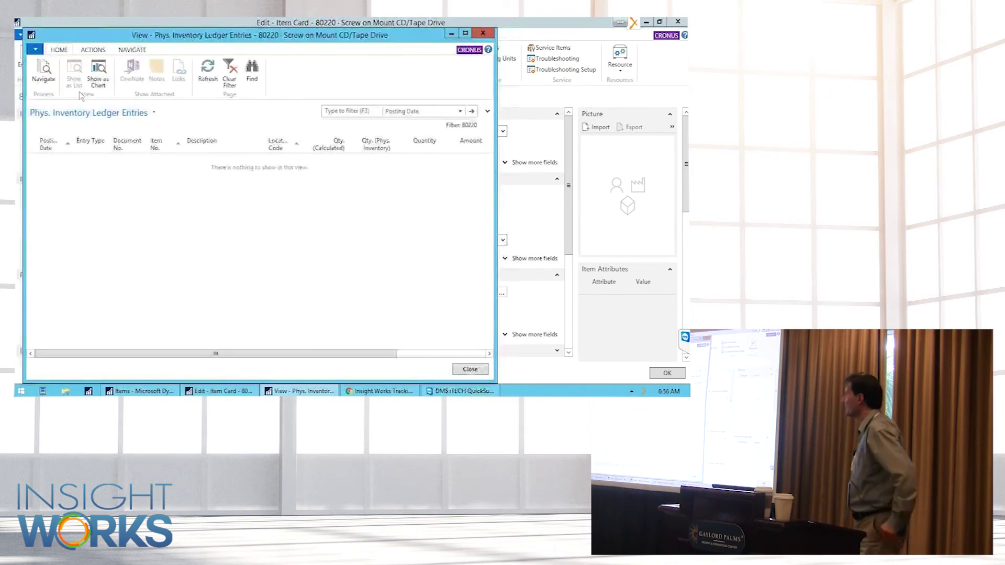
Step: Clear the item filter on the physical inventory ledger entries and filter them to location BLUE
{"action": "key", "text": "ctrl+shift+a"}
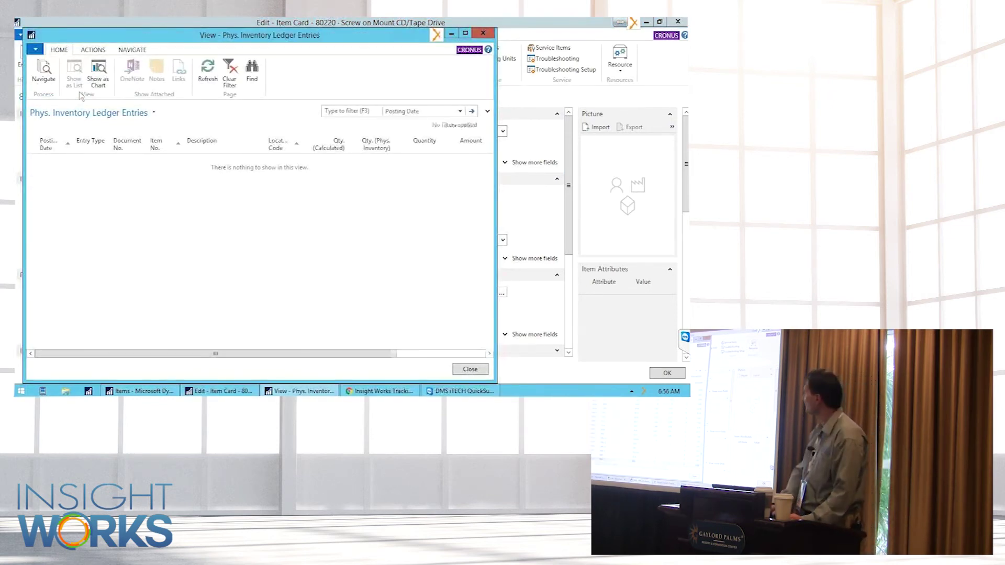
{"action": "key", "text": "End"}
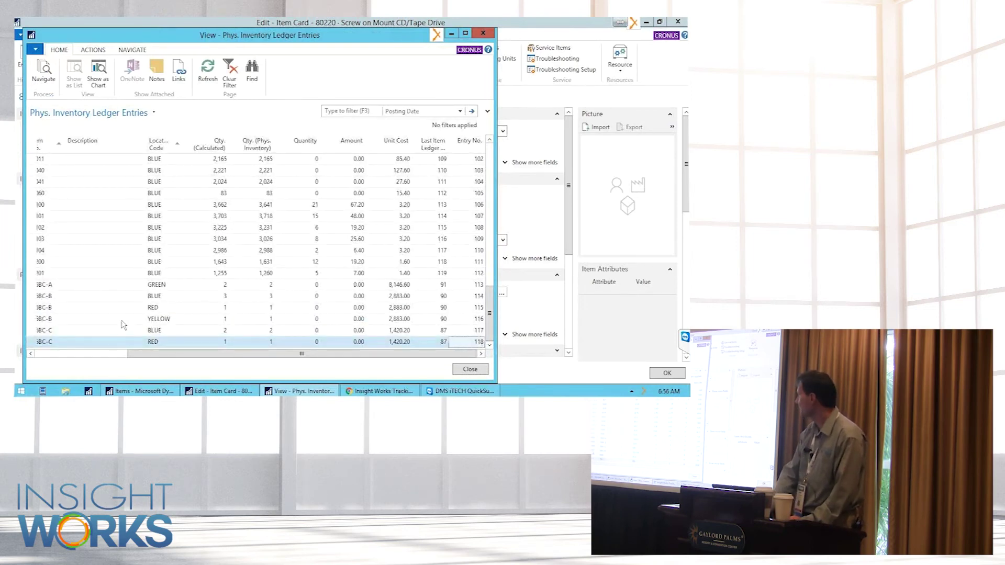
{"action": "key", "text": "Home"}
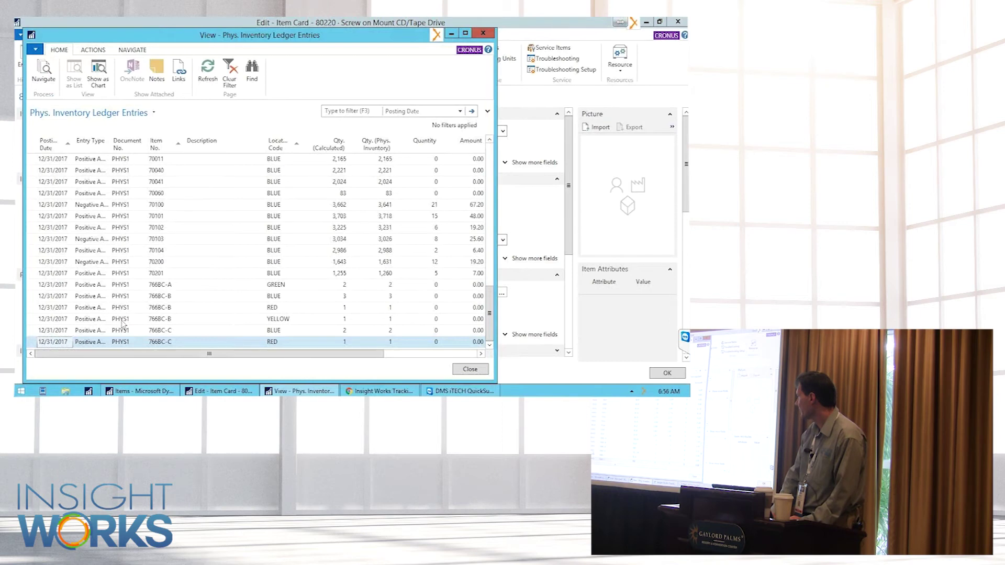
{"action": "key", "text": "Up"}
{"action": "key", "text": "Tab"}
{"action": "key", "text": "Tab"}
{"action": "key", "text": "Tab"}
{"action": "key", "text": "Tab"}
{"action": "key", "text": "Tab"}
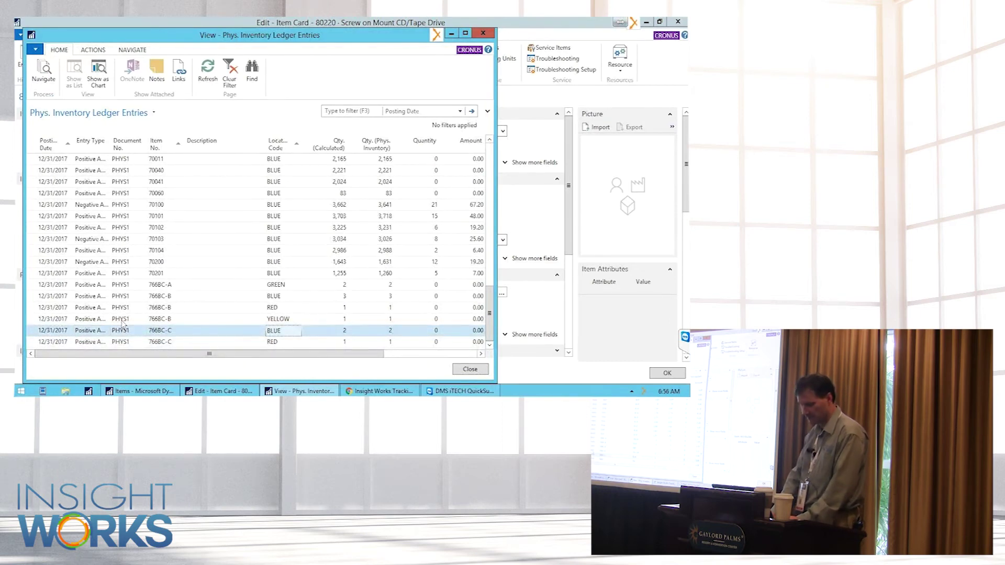
{"action": "key", "text": "alt+F3"}
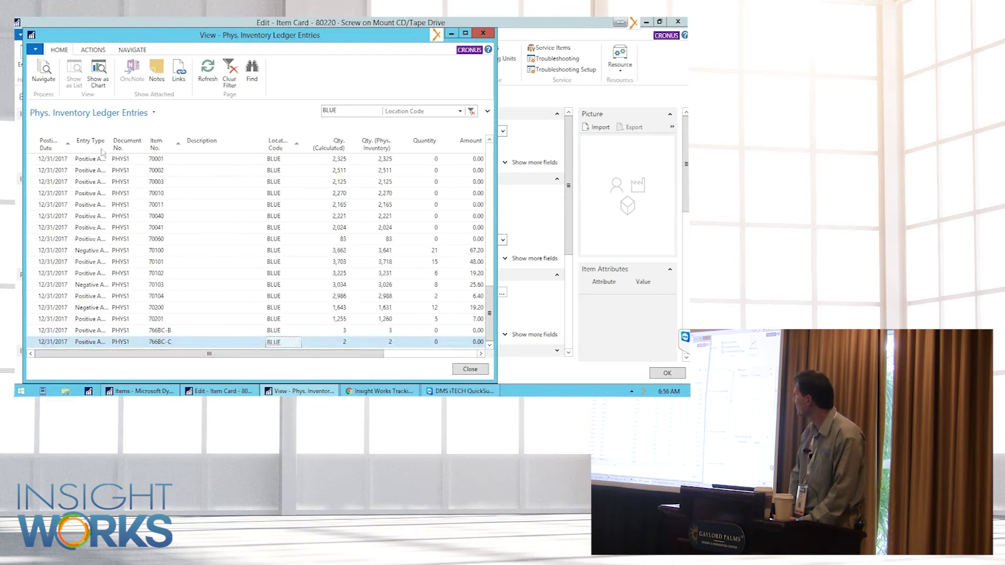
Step: Sort the BLUE physical inventory ledger entries by entry number in descending order and review their dates, items and quantities
{"action": "key", "text": "End"}
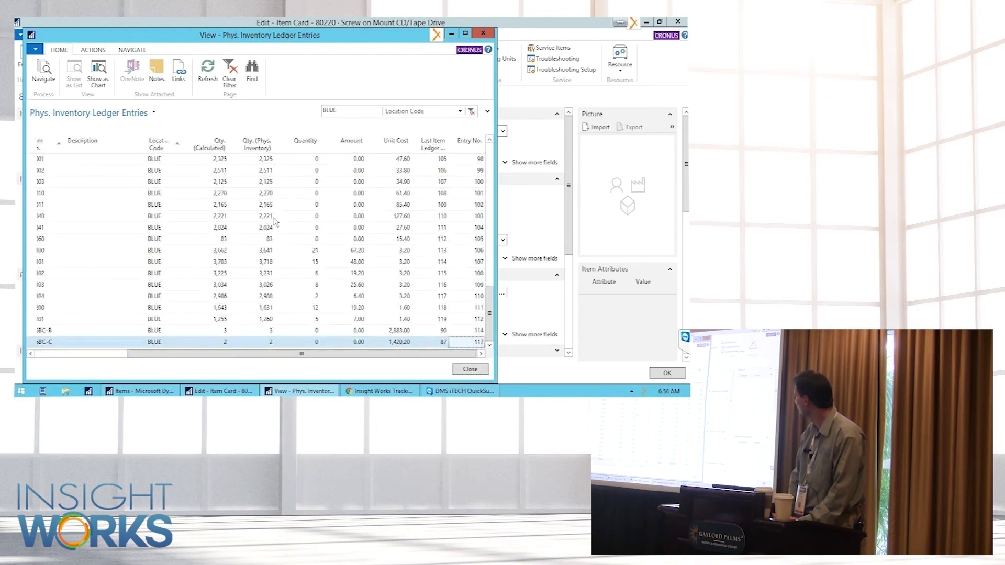
{"action": "left_click", "coordinate": [475, 146]}
{"action": "left_click", "coordinate": [477, 145]}
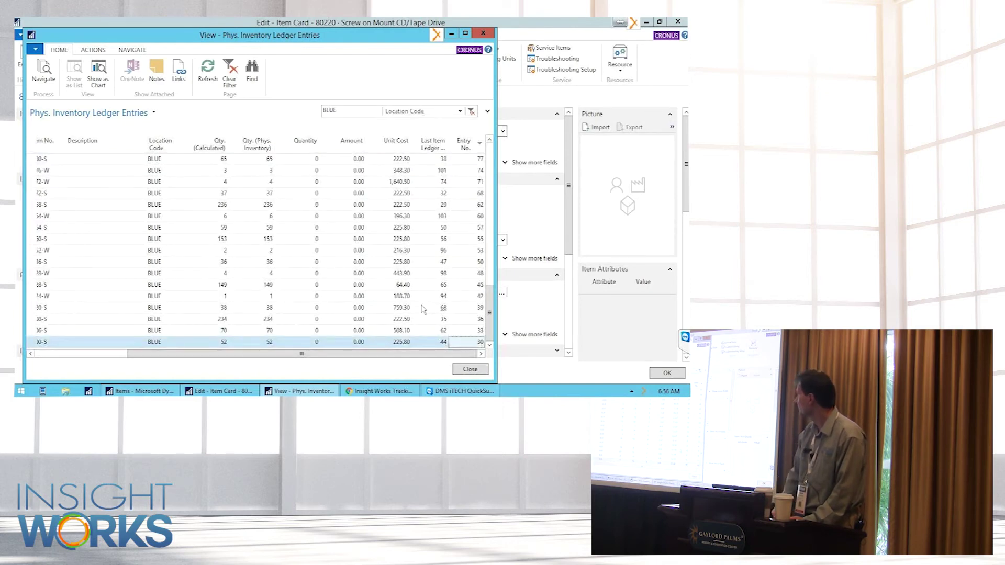
{"action": "key", "text": "Left"}
{"action": "key", "text": "Left"}
{"action": "key", "text": "Left"}
{"action": "key", "text": "Left"}
{"action": "key", "text": "Left"}
{"action": "key", "text": "Left"}
{"action": "key", "text": "Left"}
{"action": "key", "text": "Left"}
{"action": "key", "text": "Left"}
{"action": "key", "text": "Left"}
{"action": "key", "text": "Left"}
{"action": "key", "text": "Left"}
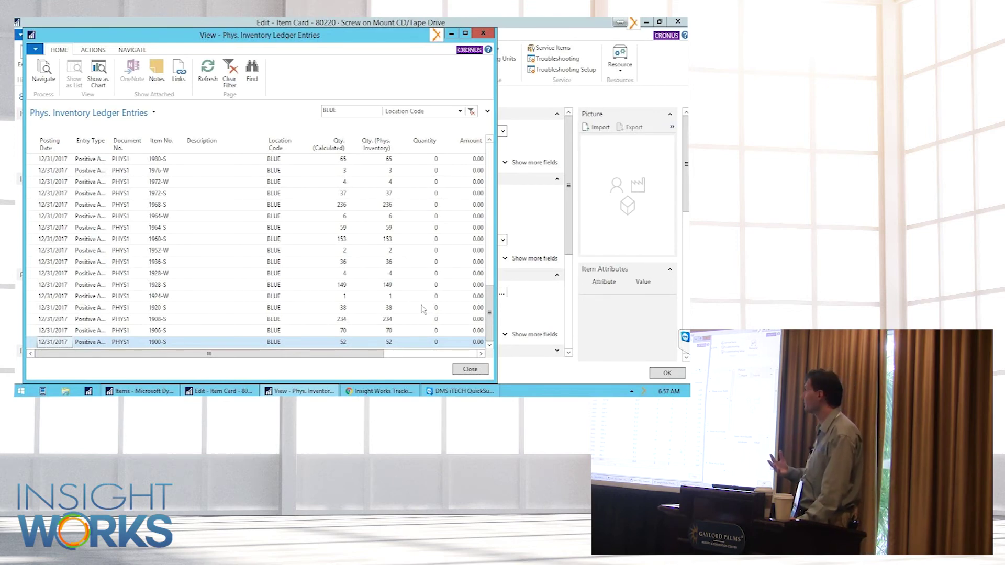
{"action": "key", "text": "Escape"}
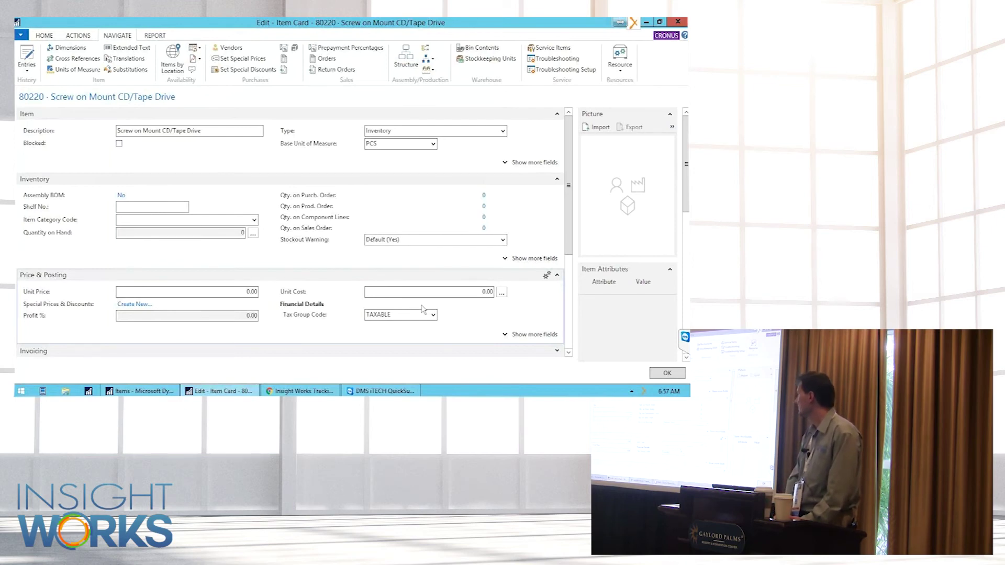
Step: Examine the last physical inventory date, counting period dates and item tracking code on the item card
{"action": "scroll", "coordinate": [423, 309], "scroll_direction": "down", "scroll_amount": 5}
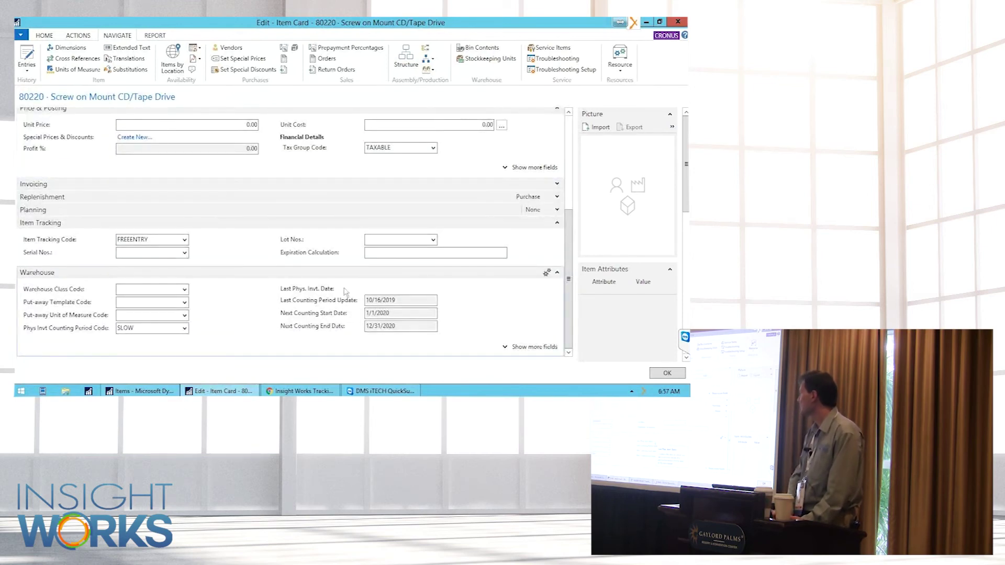
{"action": "mouse_move", "coordinate": [339, 292]}
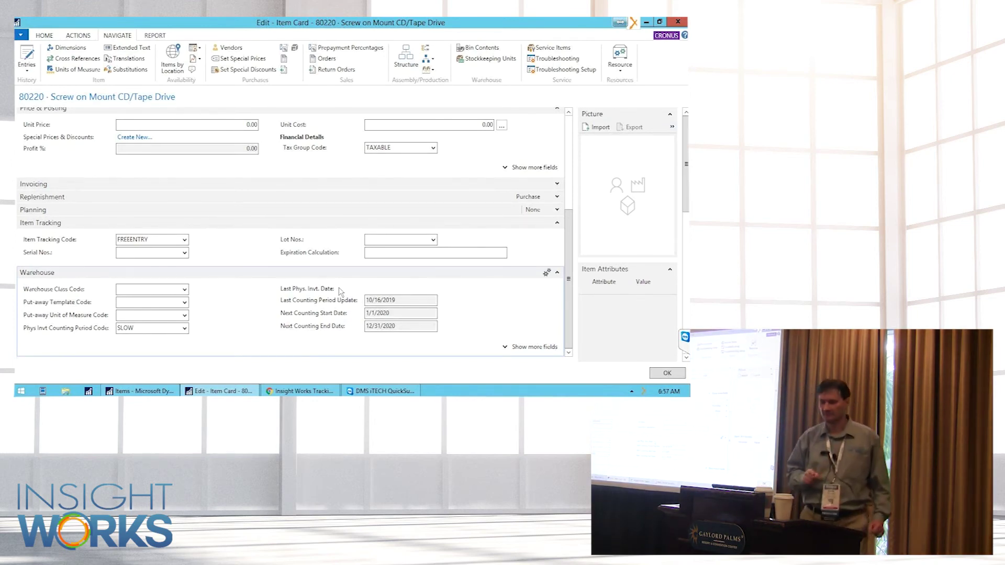
{"action": "mouse_move", "coordinate": [47, 239]}
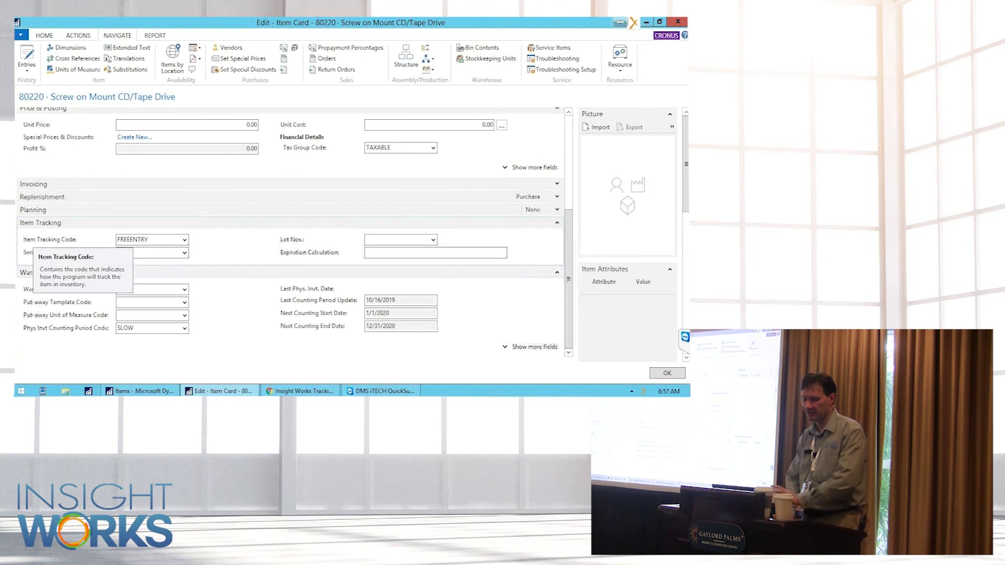